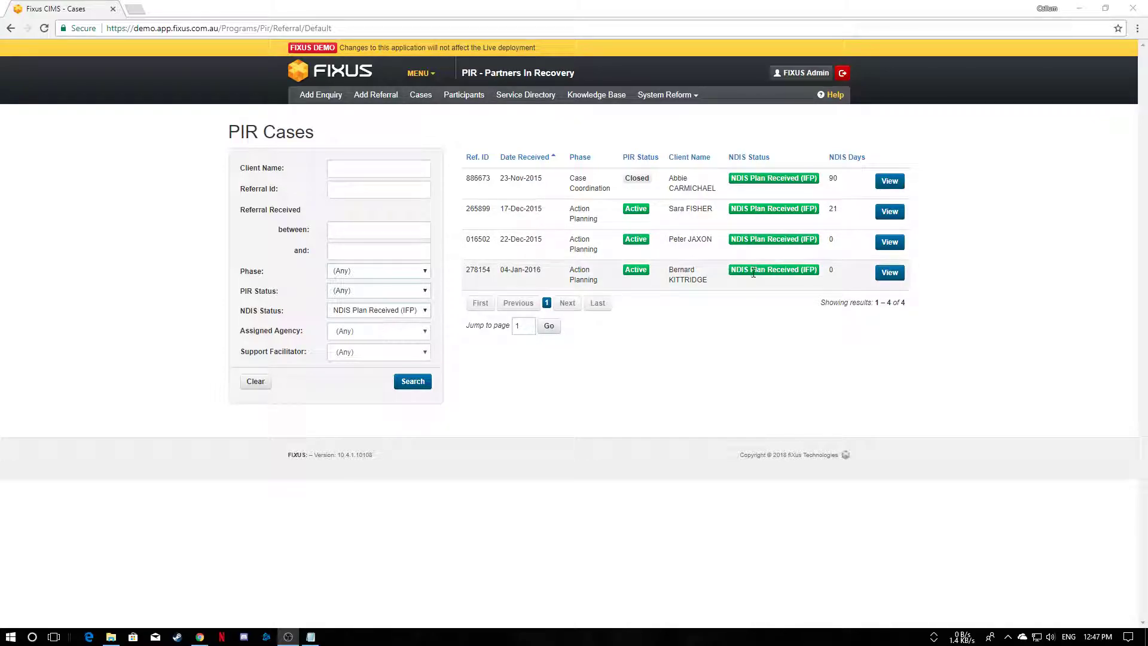
Step: Open the case received 04-Jan-2016 and save its NDIS status as Services Provided, dated 8-Jan-2018
{"action": "left_click", "coordinate": [891, 277]}
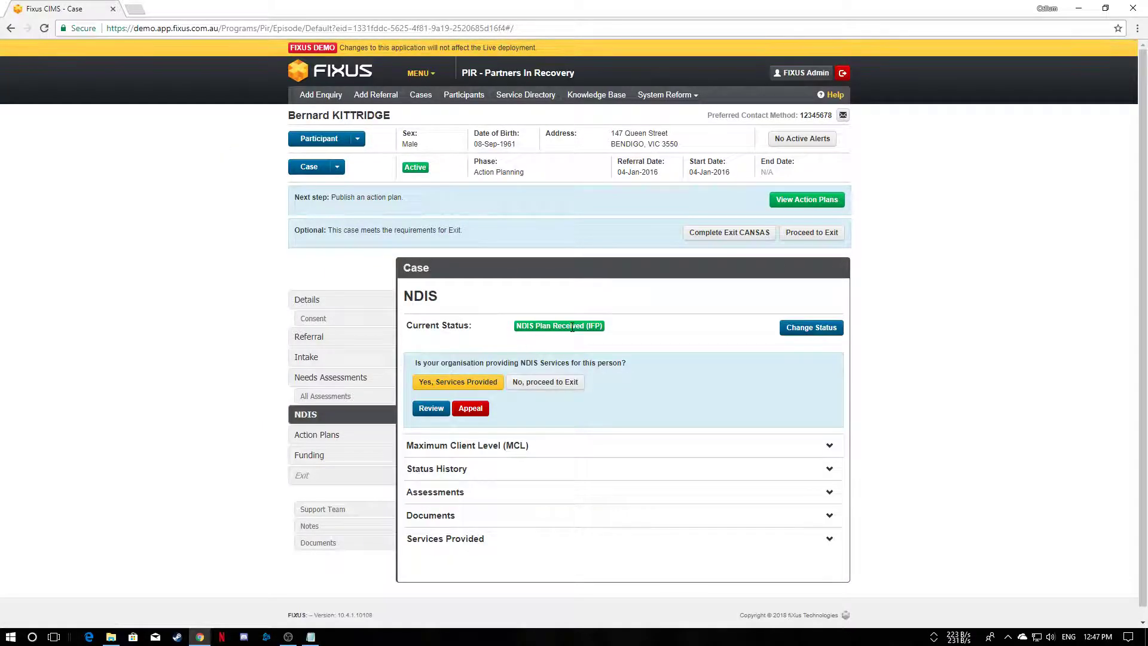
{"action": "scroll", "coordinate": [573, 332], "scroll_direction": "down", "scroll_amount": 1}
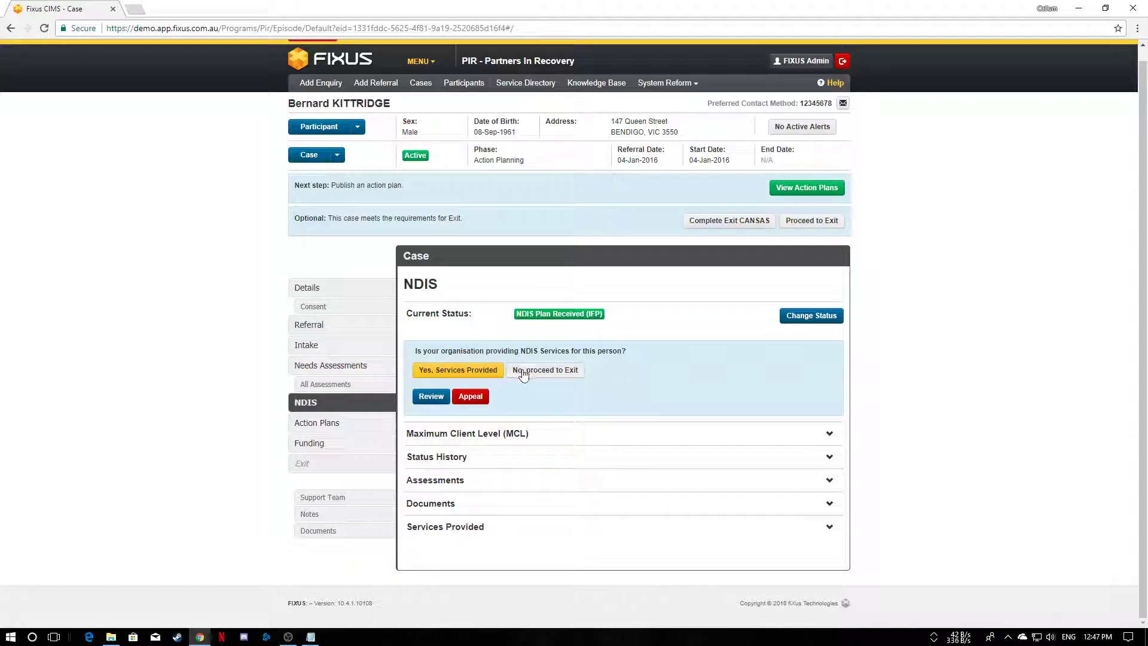
{"action": "left_click", "coordinate": [822, 320]}
{"action": "left_click", "coordinate": [454, 371]}
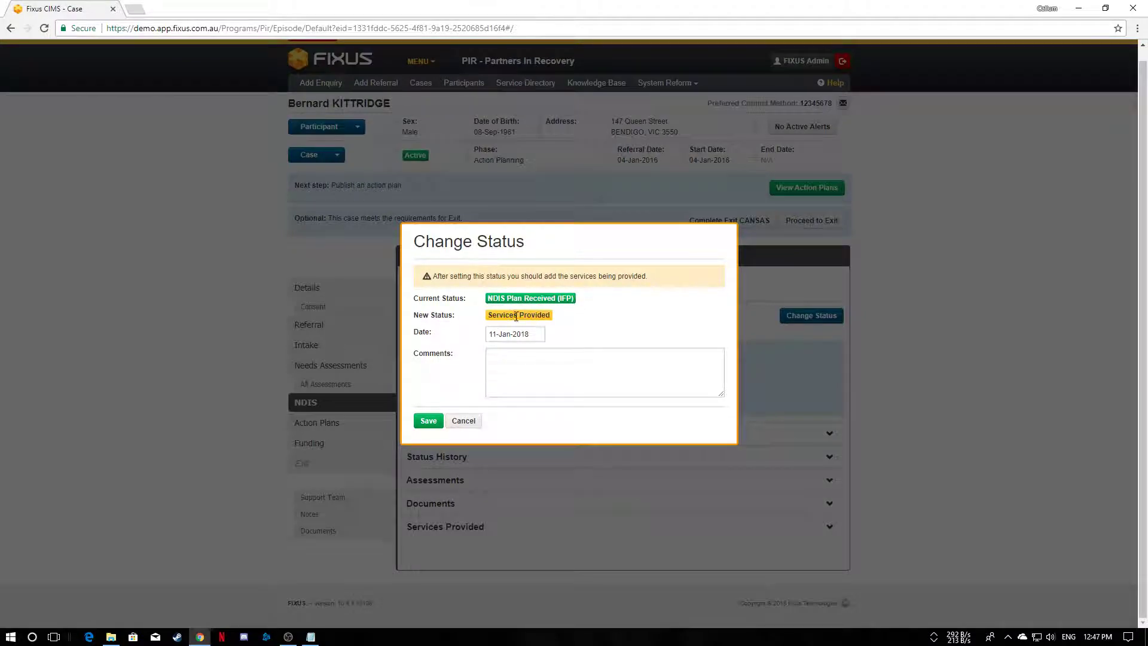
{"action": "left_click", "coordinate": [511, 336]}
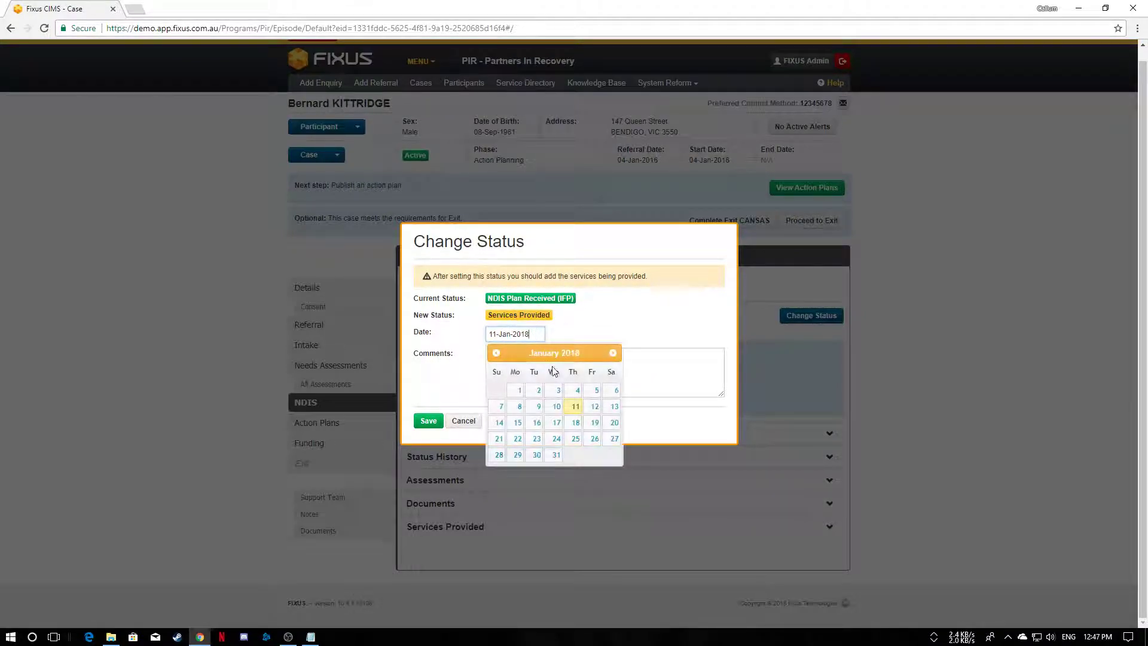
{"action": "left_click", "coordinate": [519, 407]}
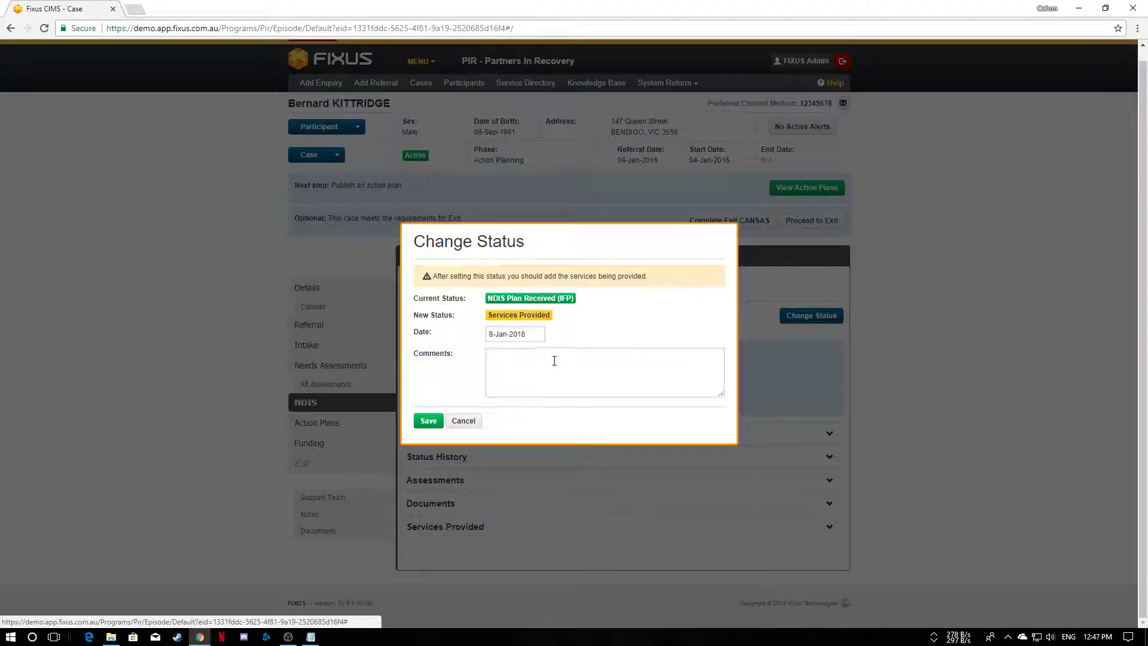
{"action": "left_click", "coordinate": [513, 361]}
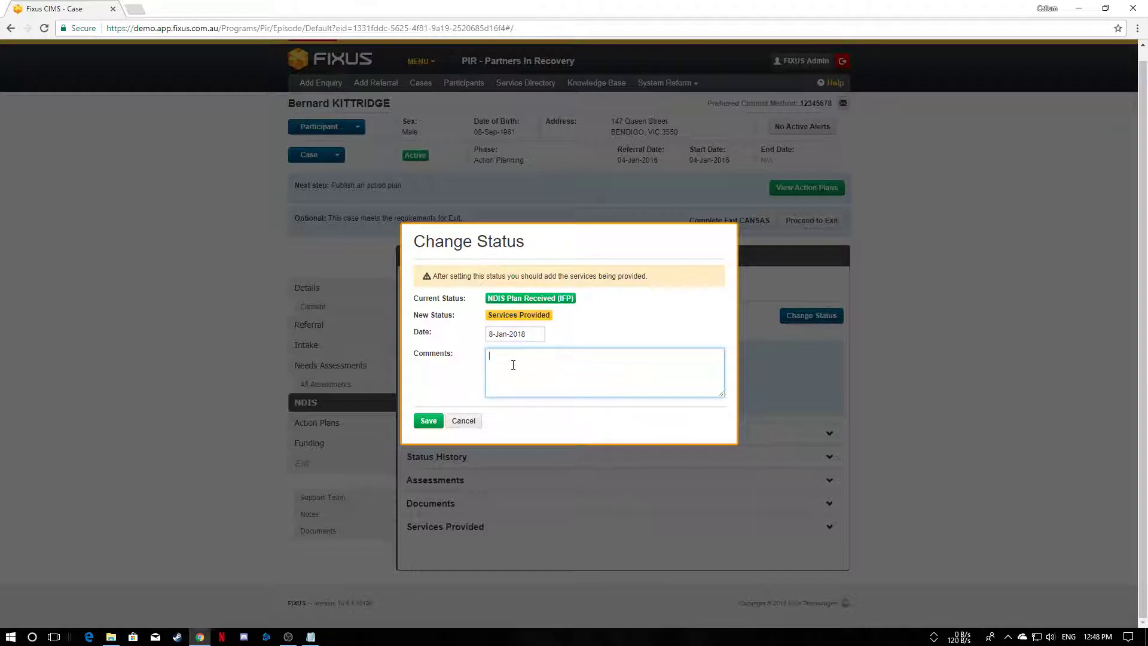
{"action": "left_click", "coordinate": [427, 421]}
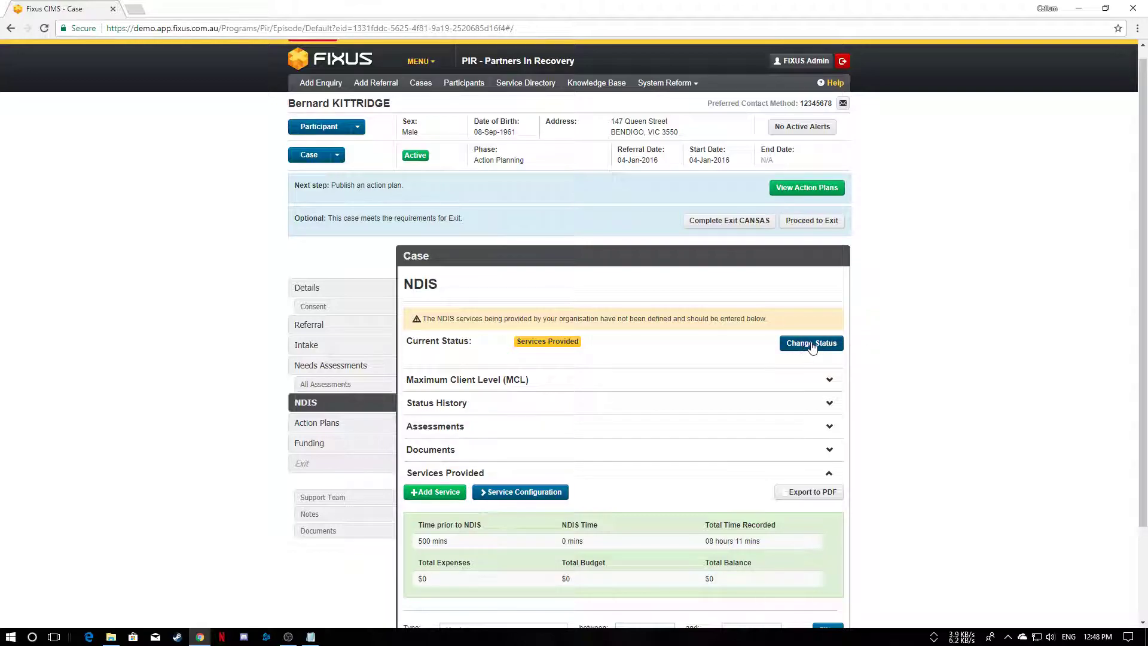
{"action": "left_click", "coordinate": [813, 348]}
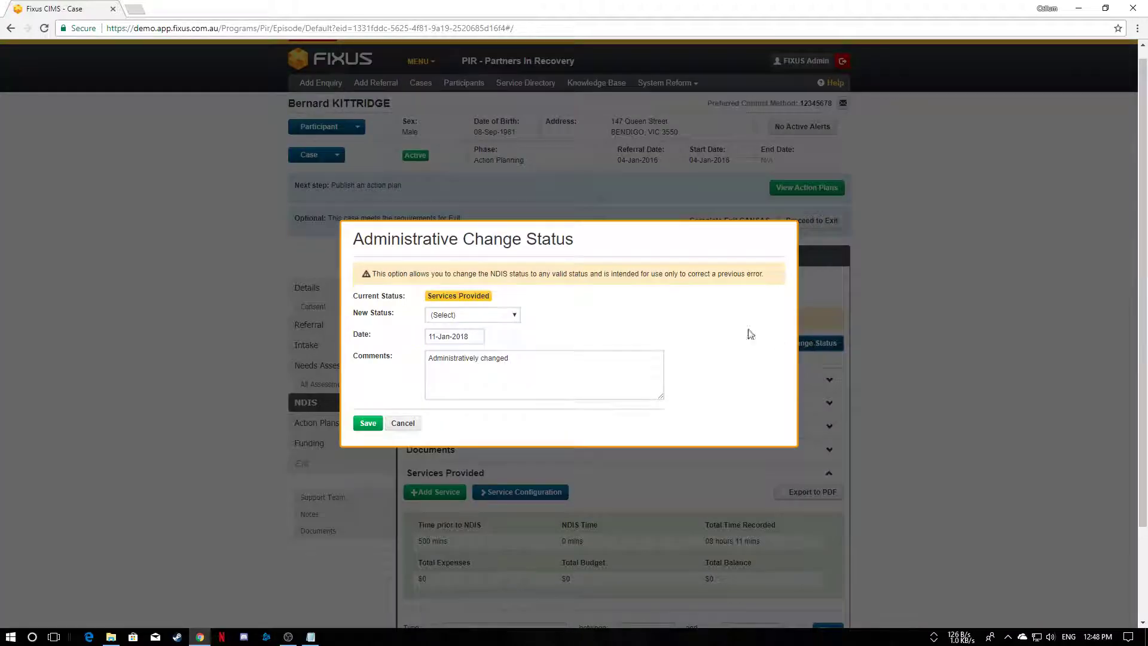
{"action": "left_click", "coordinate": [487, 317]}
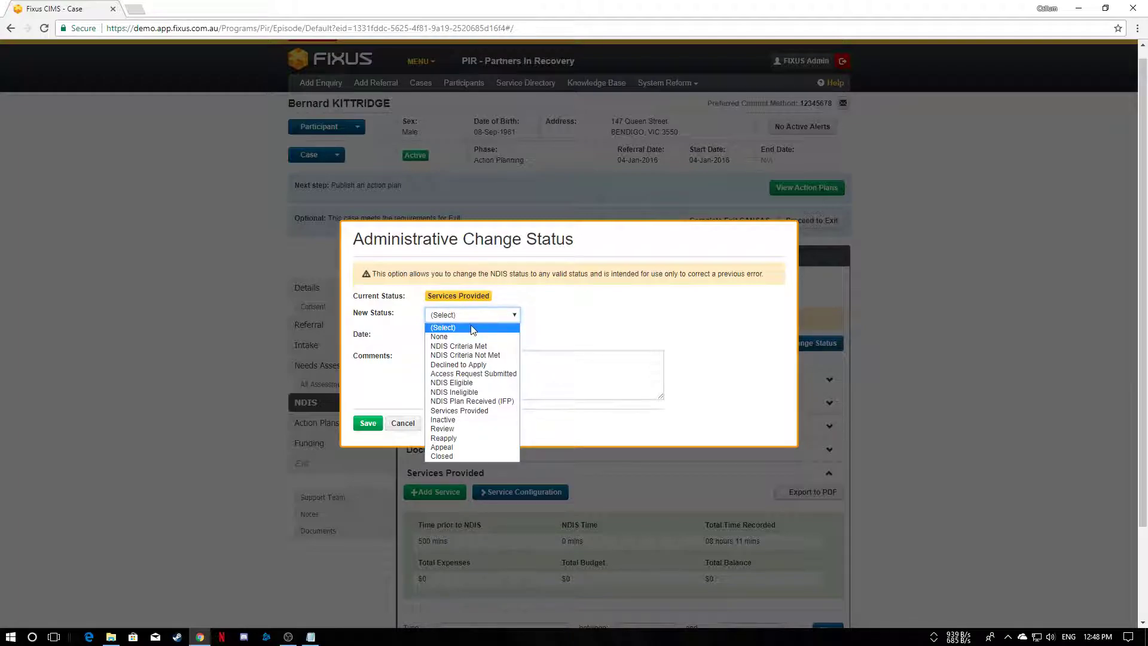
{"action": "left_click", "coordinate": [452, 418]}
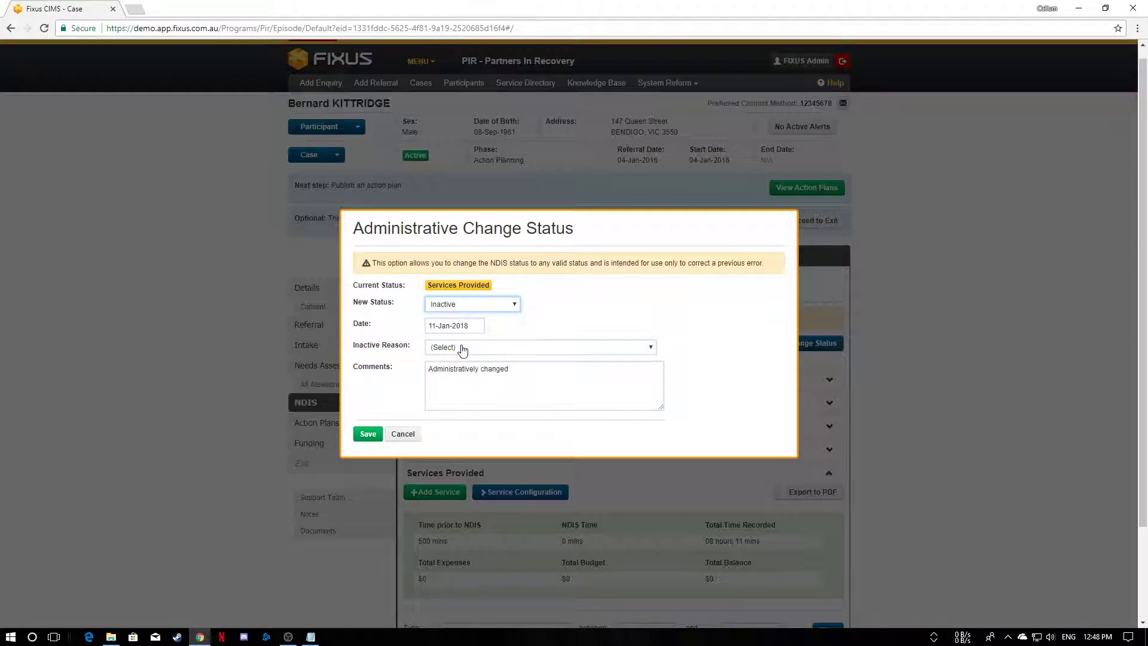
{"action": "left_click", "coordinate": [463, 350]}
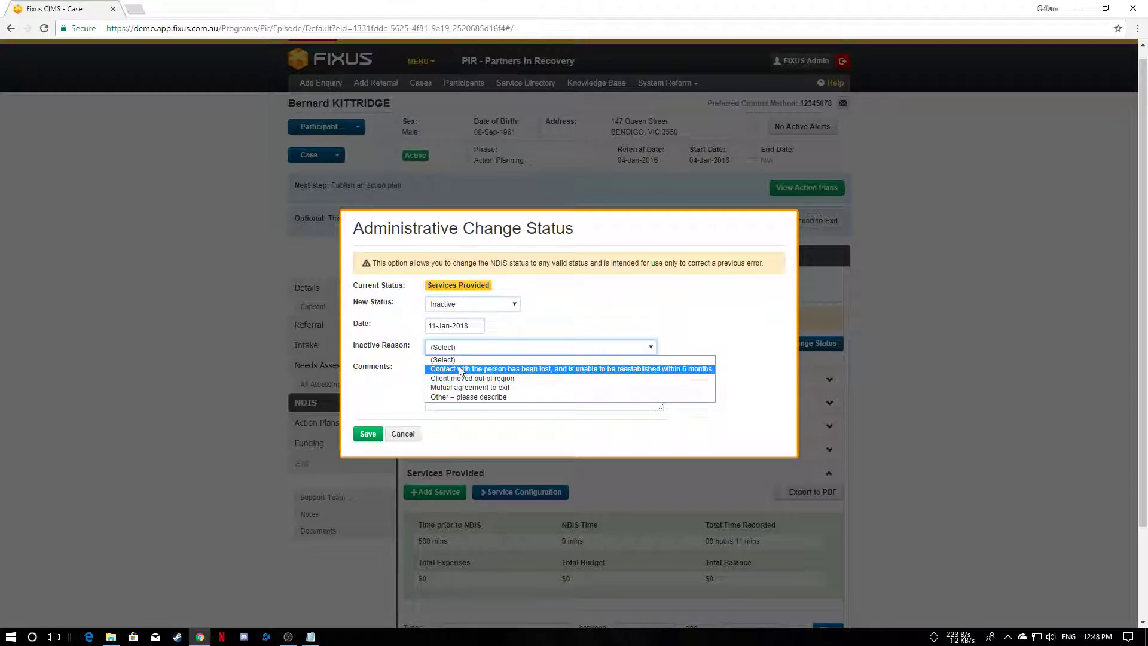
{"action": "left_click", "coordinate": [460, 368]}
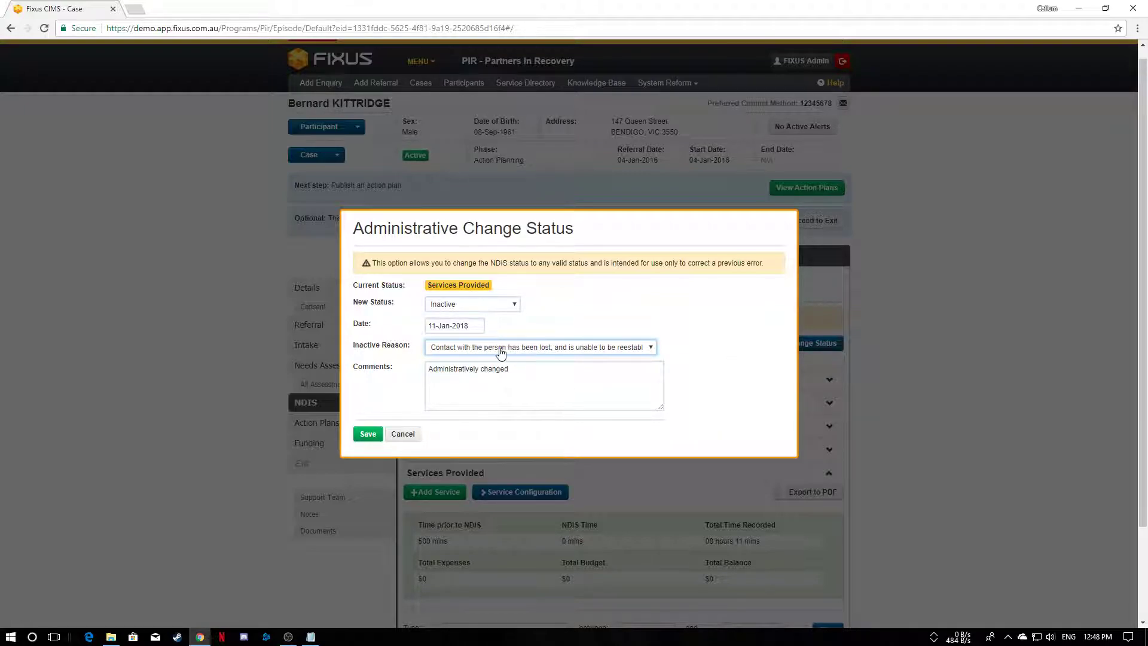
{"action": "left_click", "coordinate": [500, 351]}
{"action": "left_click", "coordinate": [498, 352]}
{"action": "left_click", "coordinate": [403, 435]}
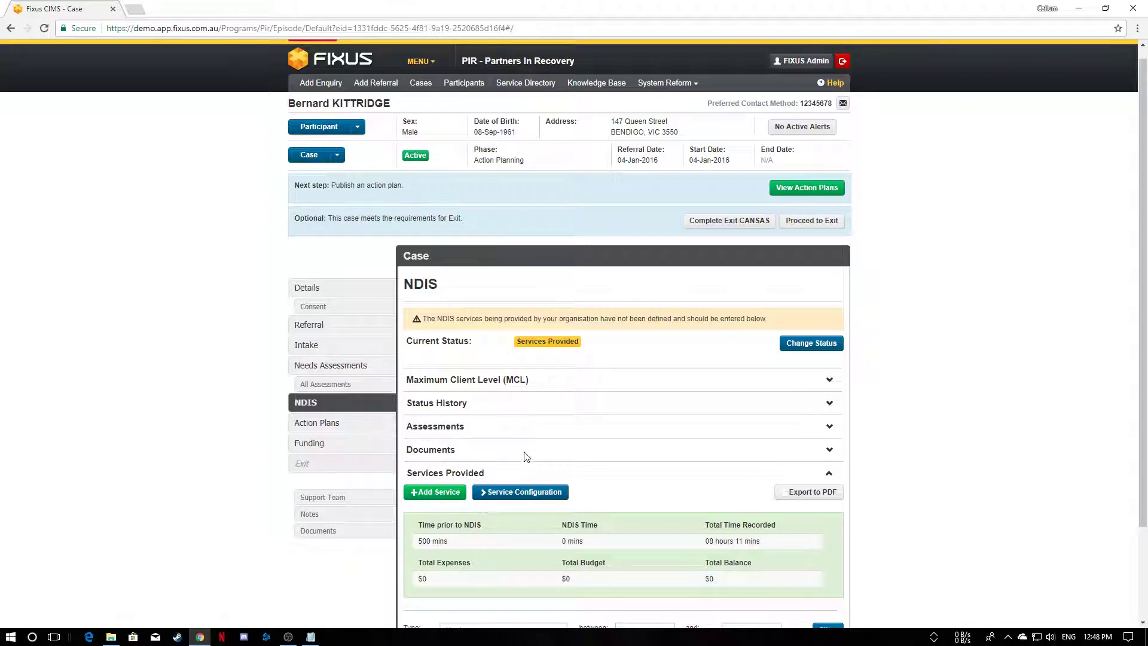
Step: Set the NDIS residential status under Maximum Client Level to "Resided in this Region when applied"
{"action": "left_click", "coordinate": [830, 381]}
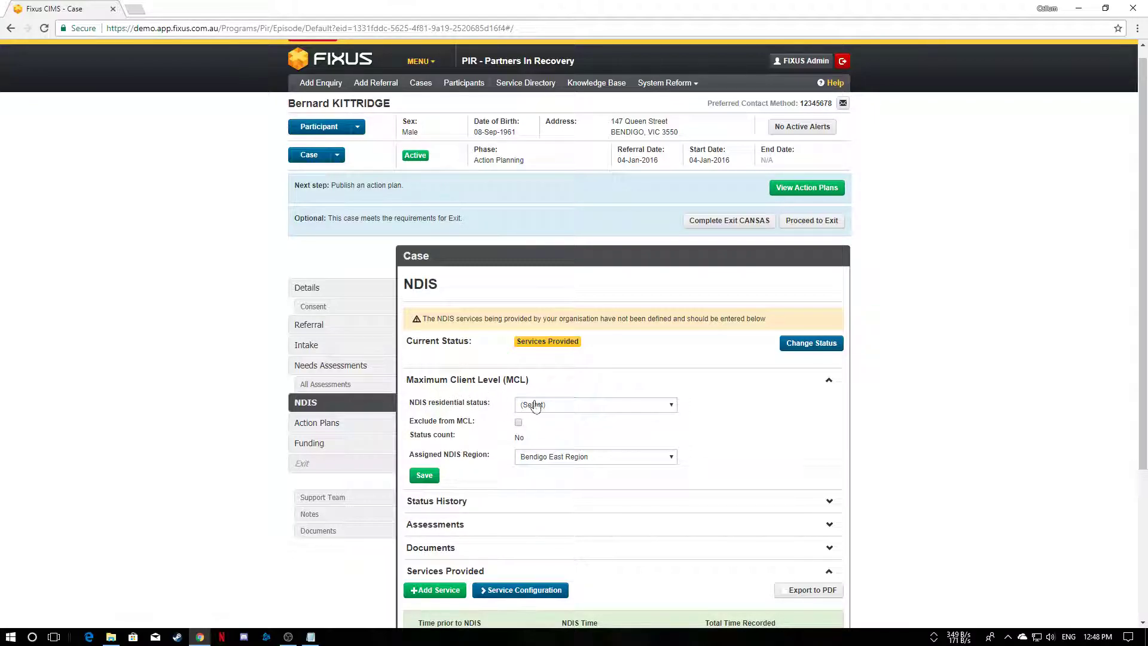
{"action": "left_click", "coordinate": [602, 408]}
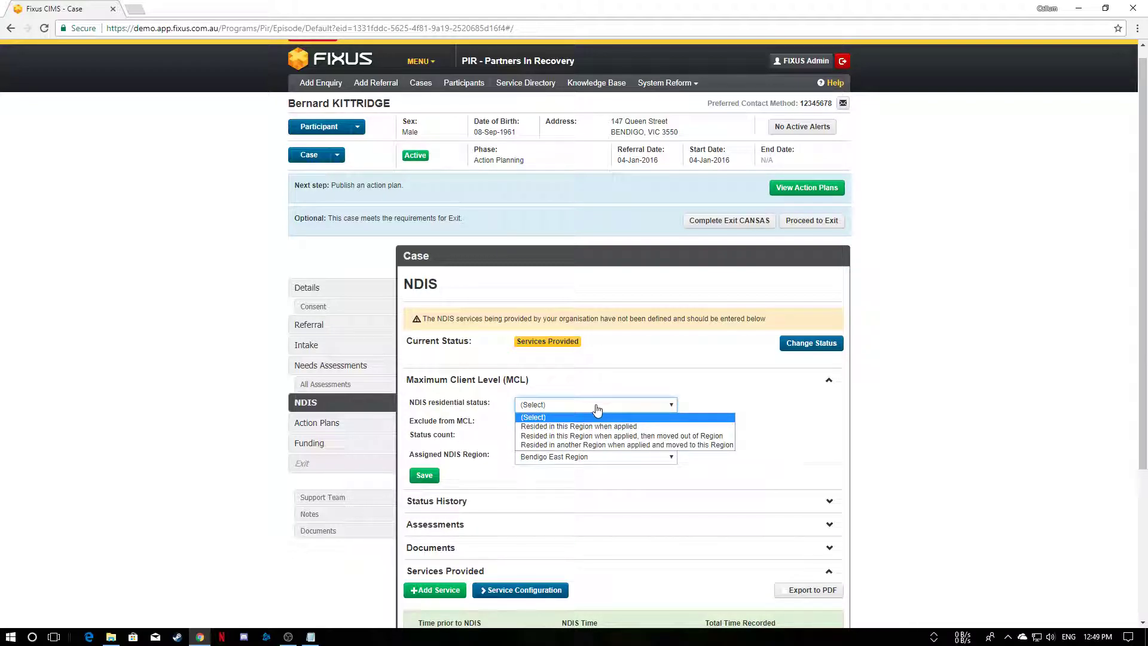
{"action": "left_click", "coordinate": [560, 427]}
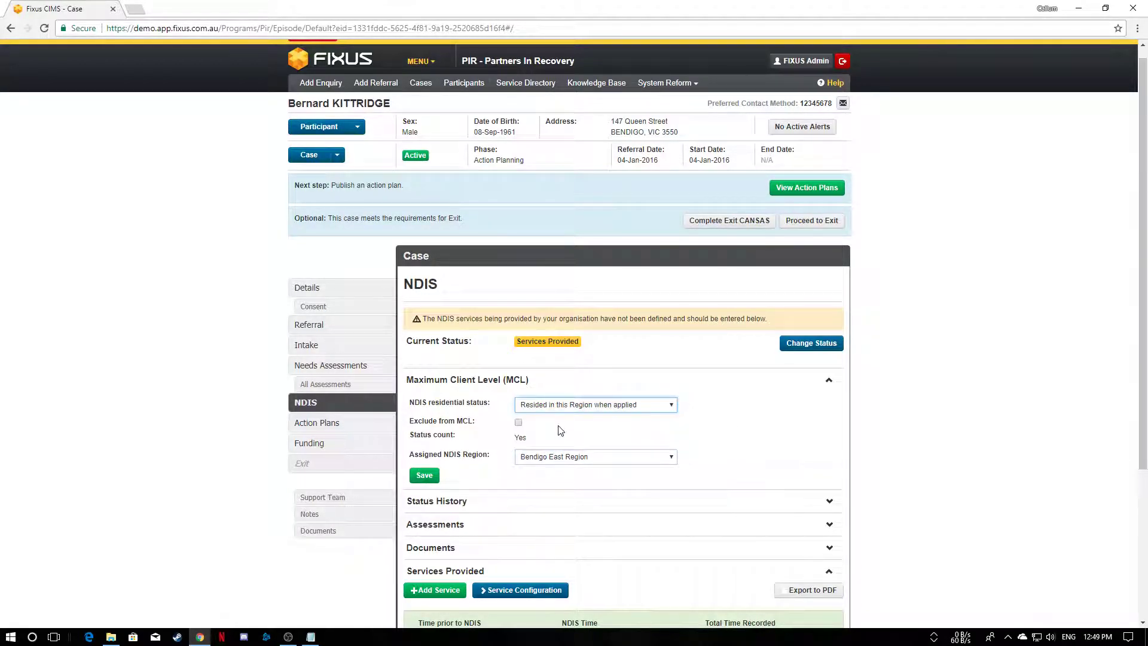
{"action": "left_click", "coordinate": [588, 406]}
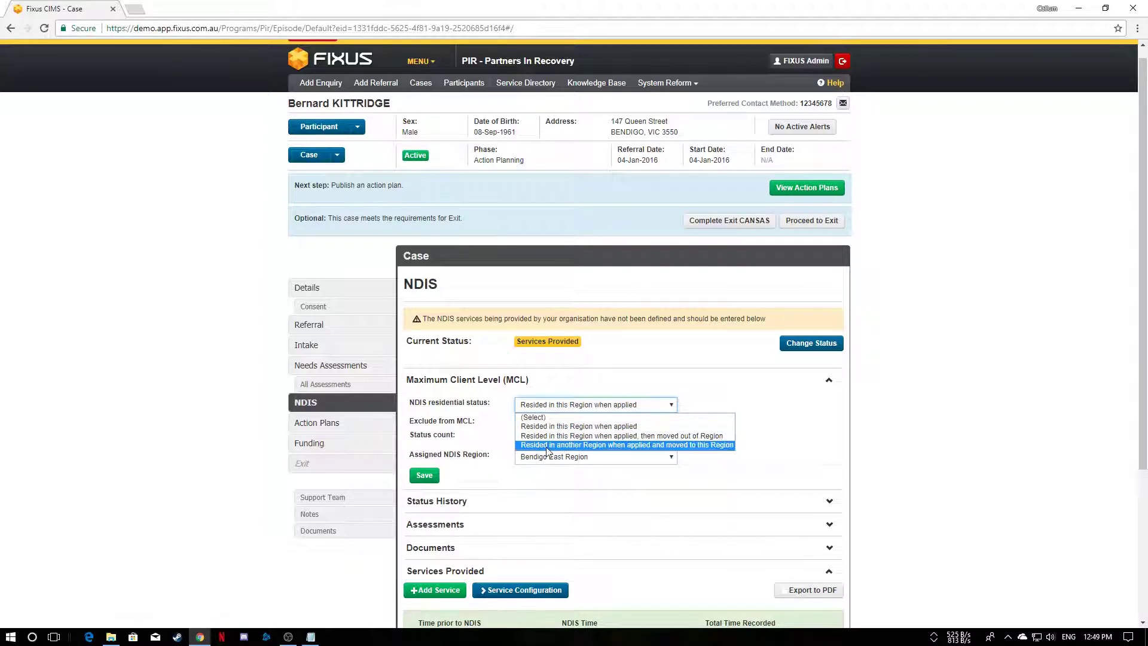
{"action": "left_click", "coordinate": [617, 428]}
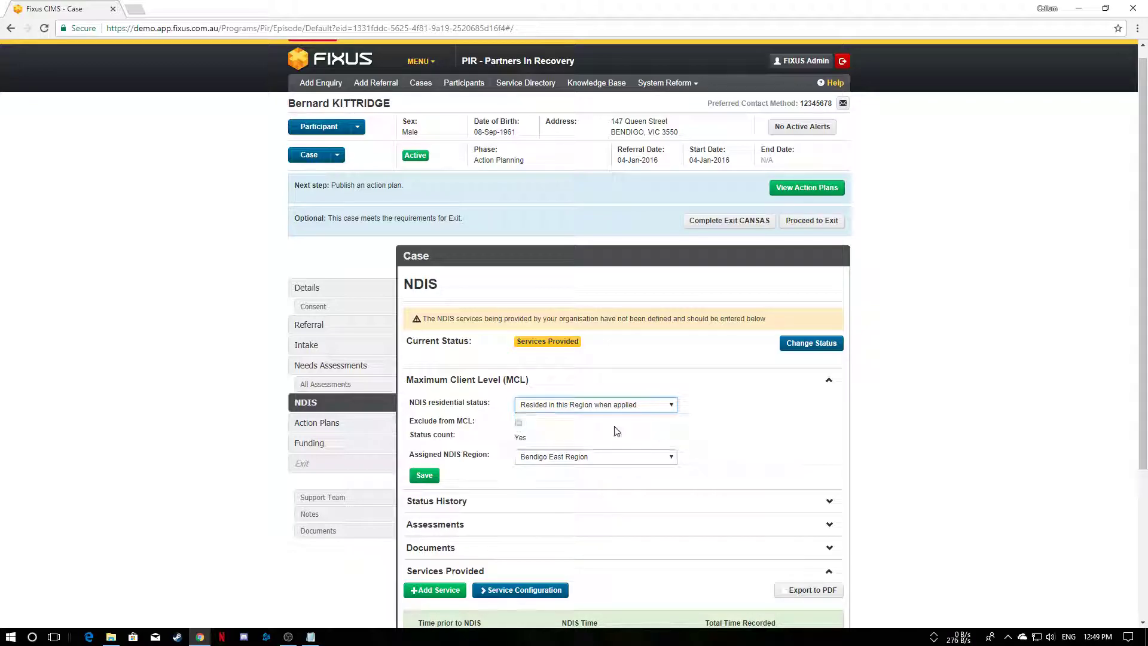
{"action": "left_click", "coordinate": [518, 423]}
{"action": "left_click", "coordinate": [549, 444]}
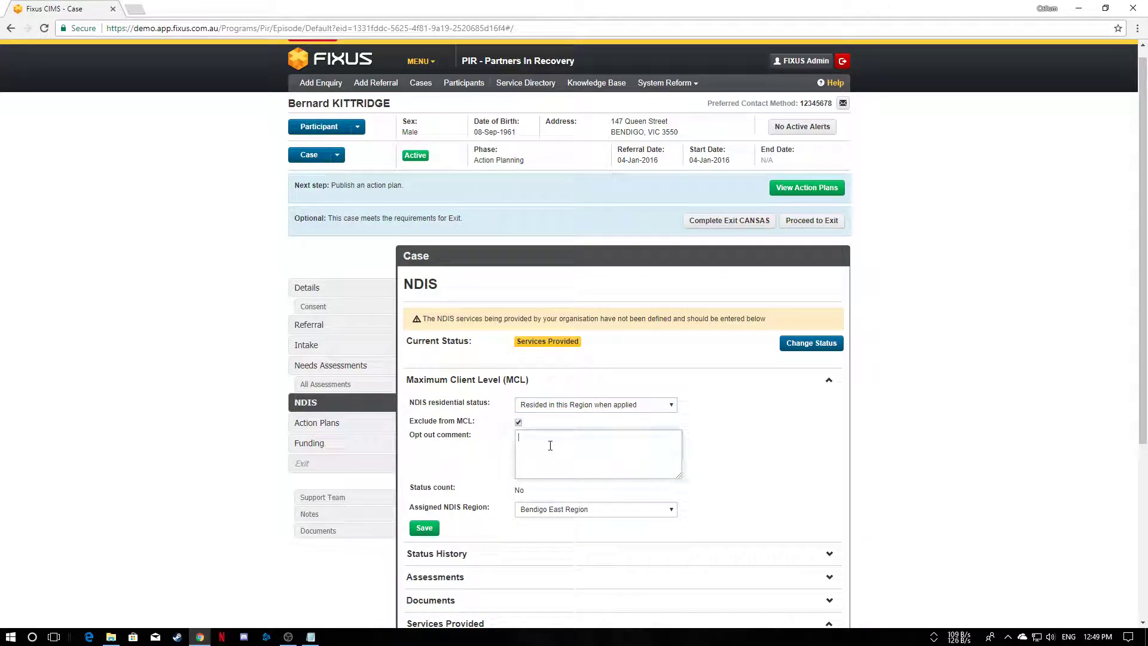
{"action": "left_click", "coordinate": [518, 423]}
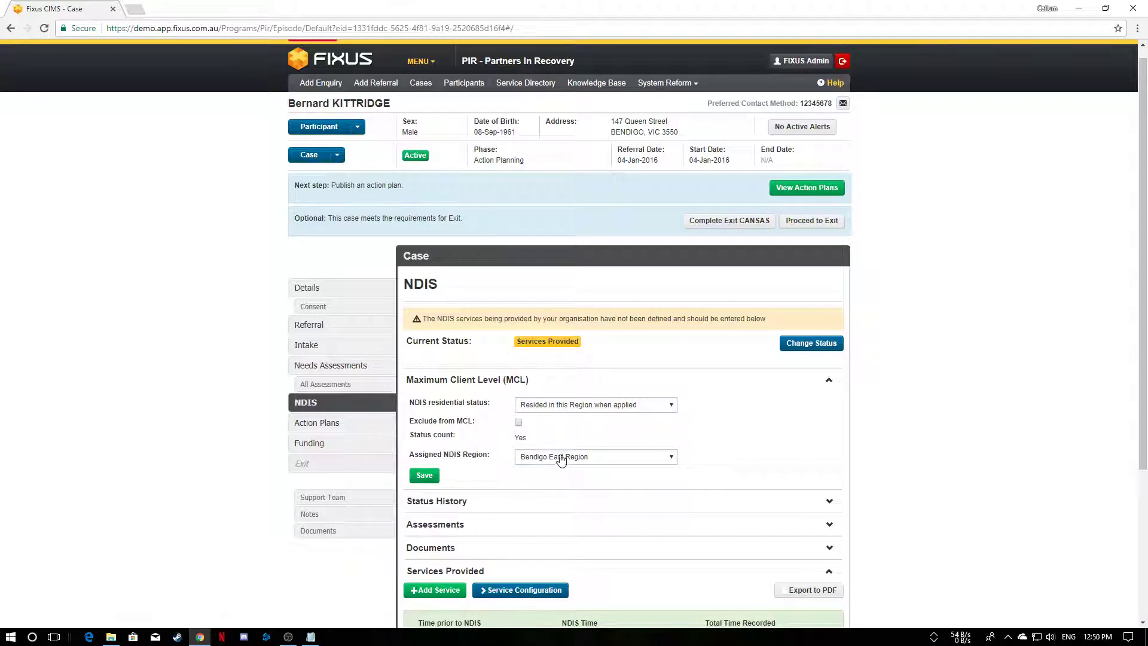
Step: Keep Bendigo East Region as the assigned NDIS region, save the Maximum Client Level details and collapse that section
{"action": "left_click", "coordinate": [671, 458]}
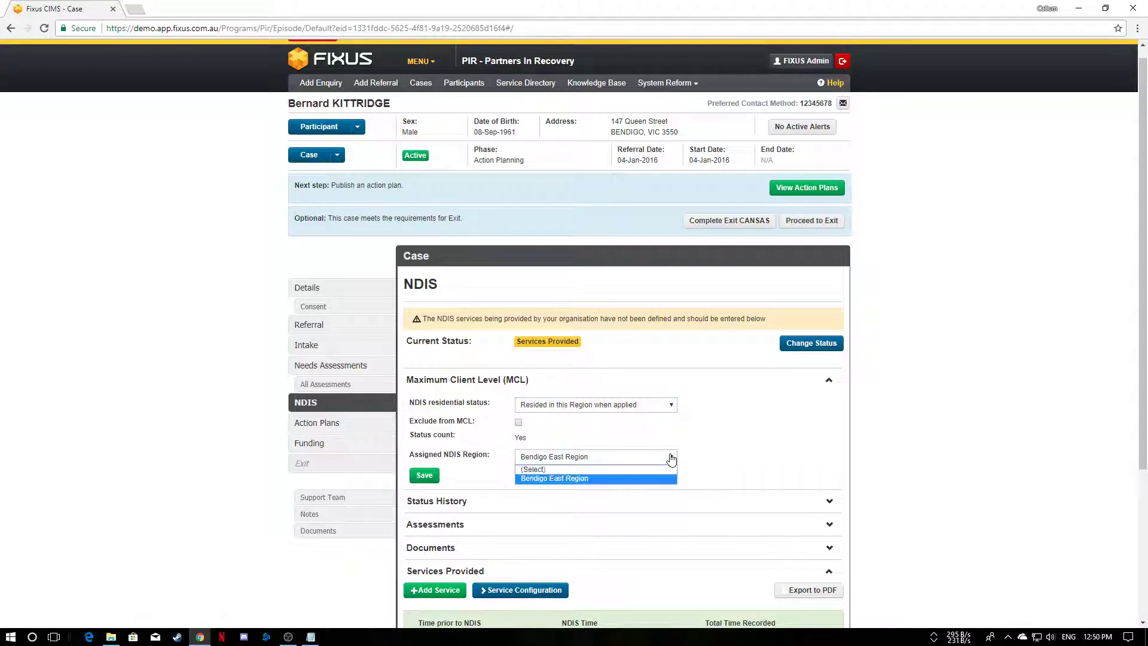
{"action": "left_click", "coordinate": [671, 458]}
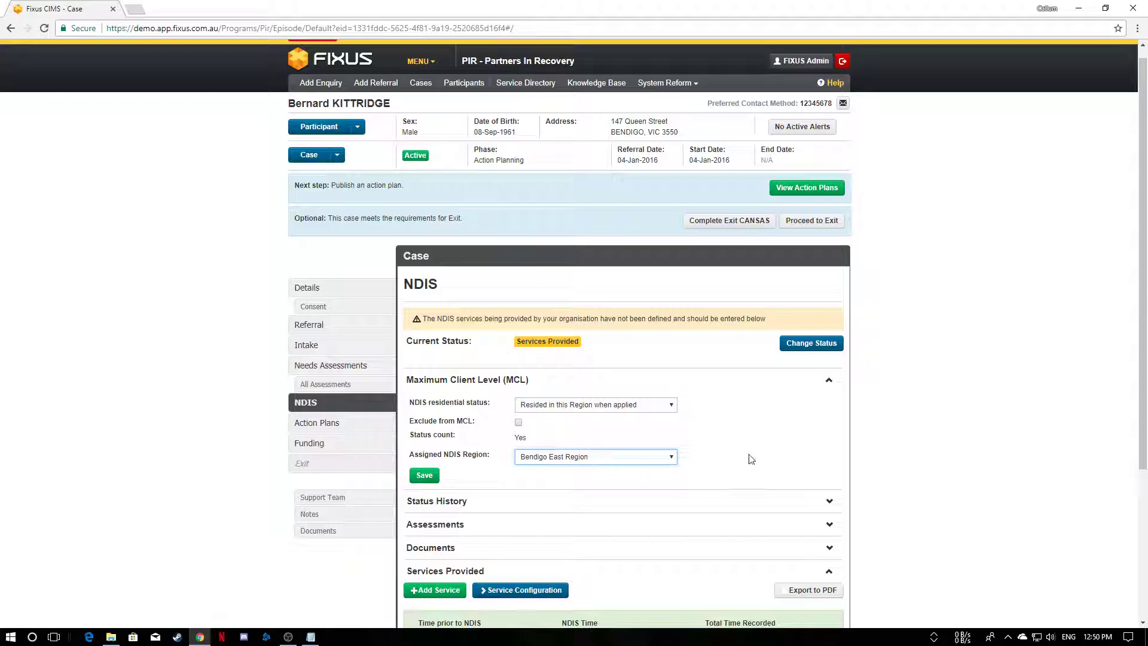
{"action": "scroll", "coordinate": [747, 456], "scroll_direction": "down", "scroll_amount": 2}
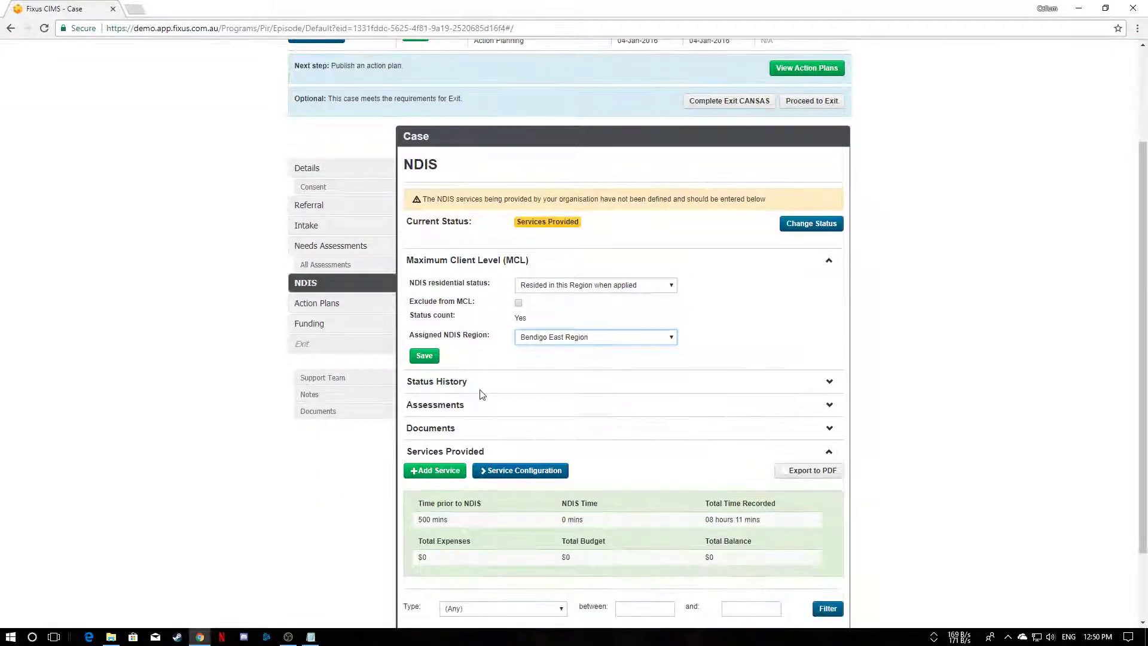
{"action": "left_click", "coordinate": [422, 355]}
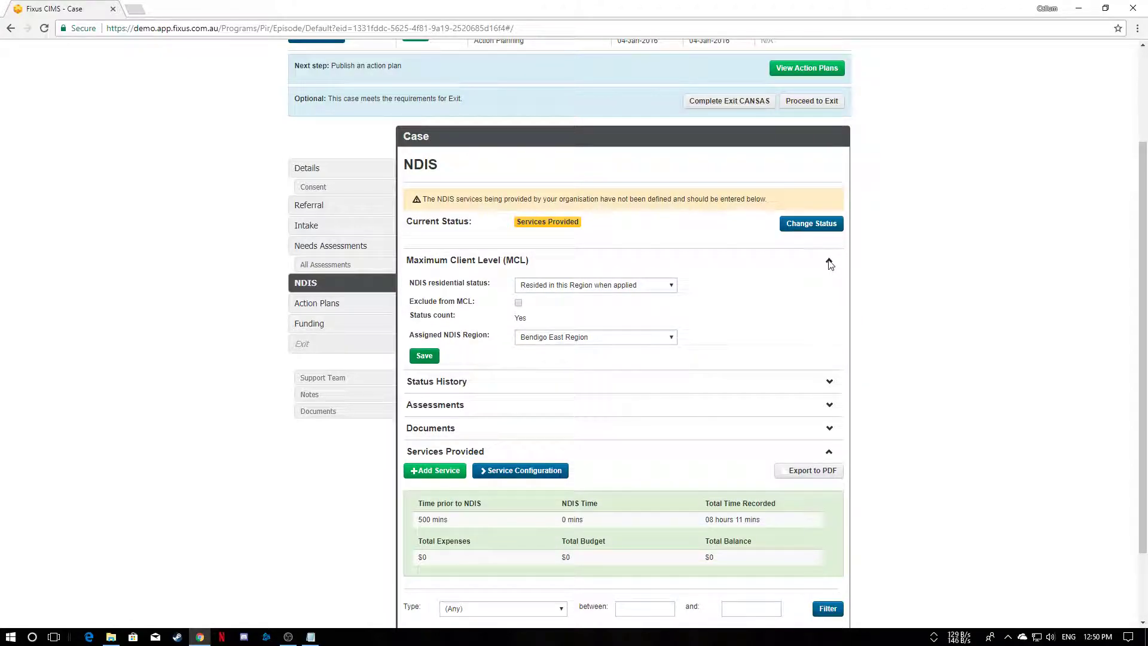
{"action": "left_click", "coordinate": [829, 264]}
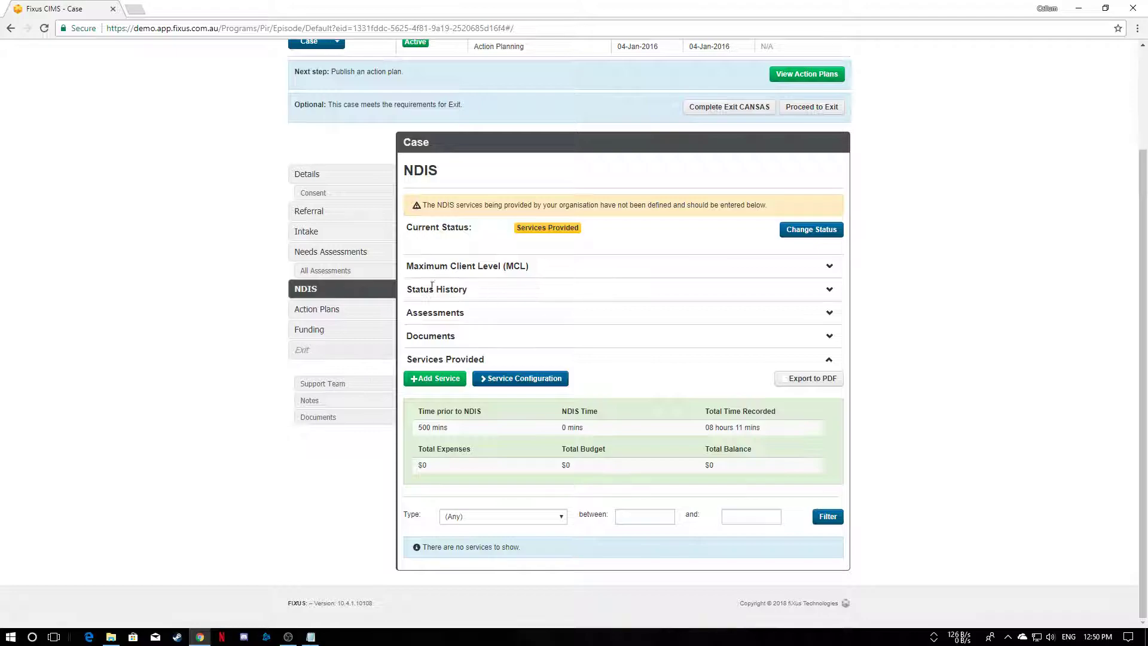
Step: Review the case's NDIS status history with its change dates and comments
{"action": "left_click", "coordinate": [830, 290]}
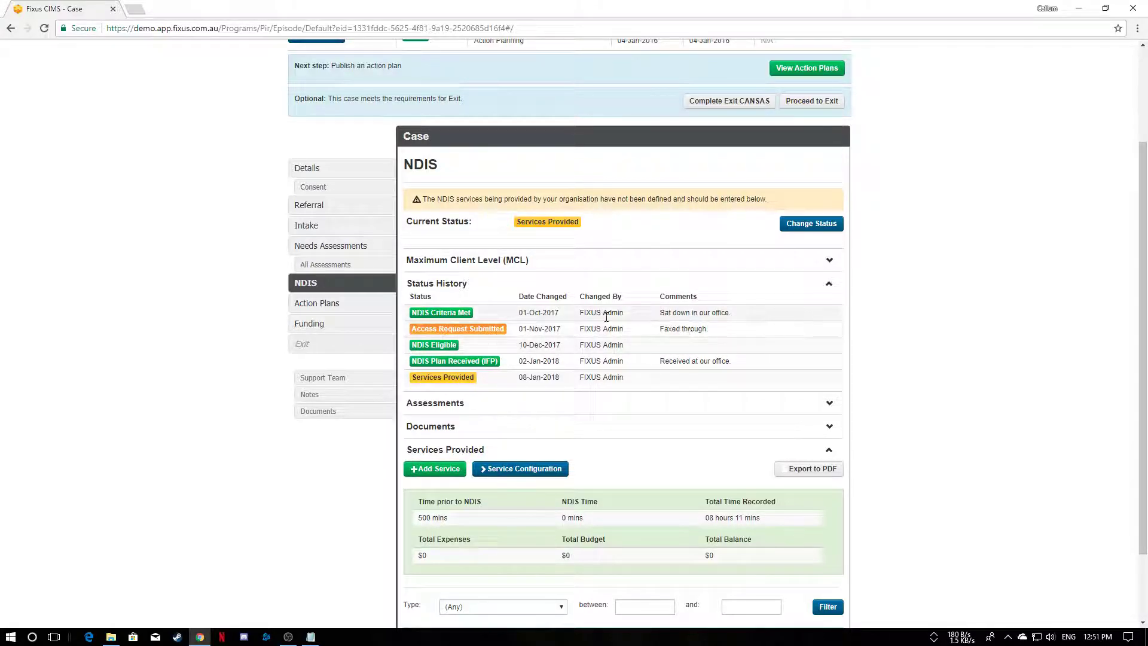
{"action": "left_click", "coordinate": [830, 286]}
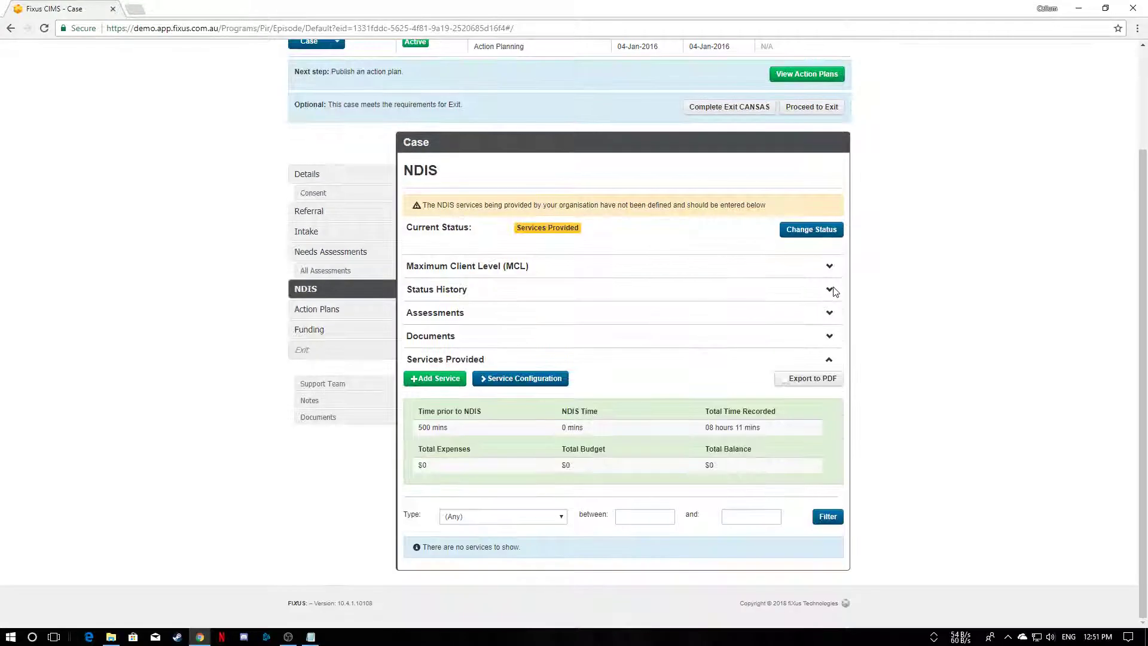
{"action": "left_click", "coordinate": [830, 290]}
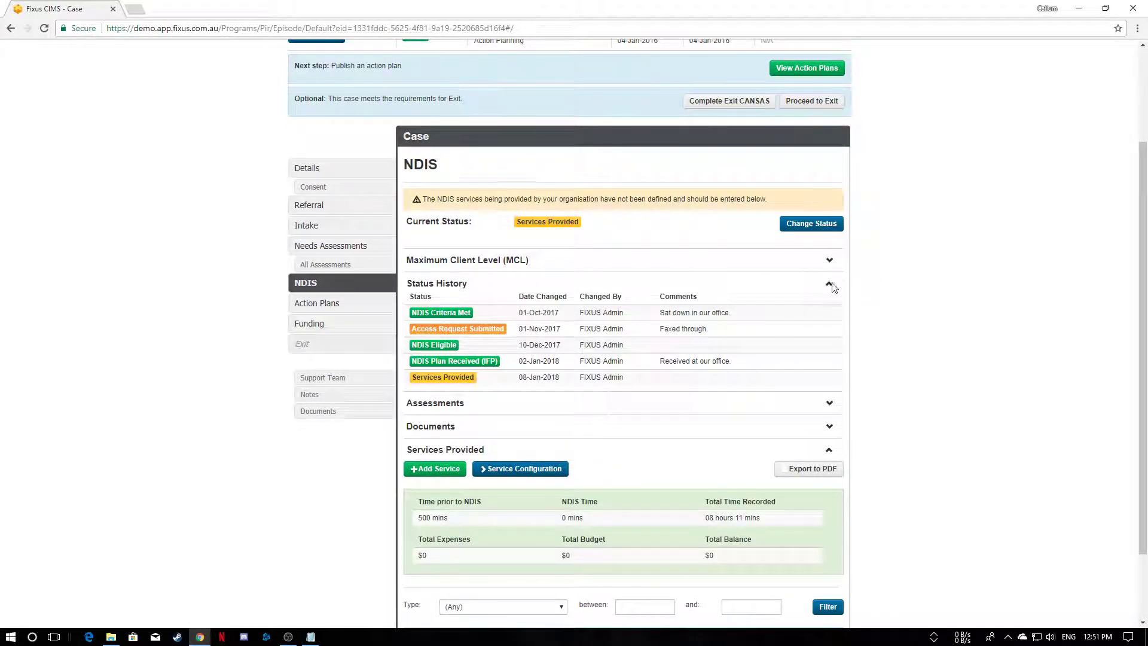
{"action": "left_click", "coordinate": [832, 285]}
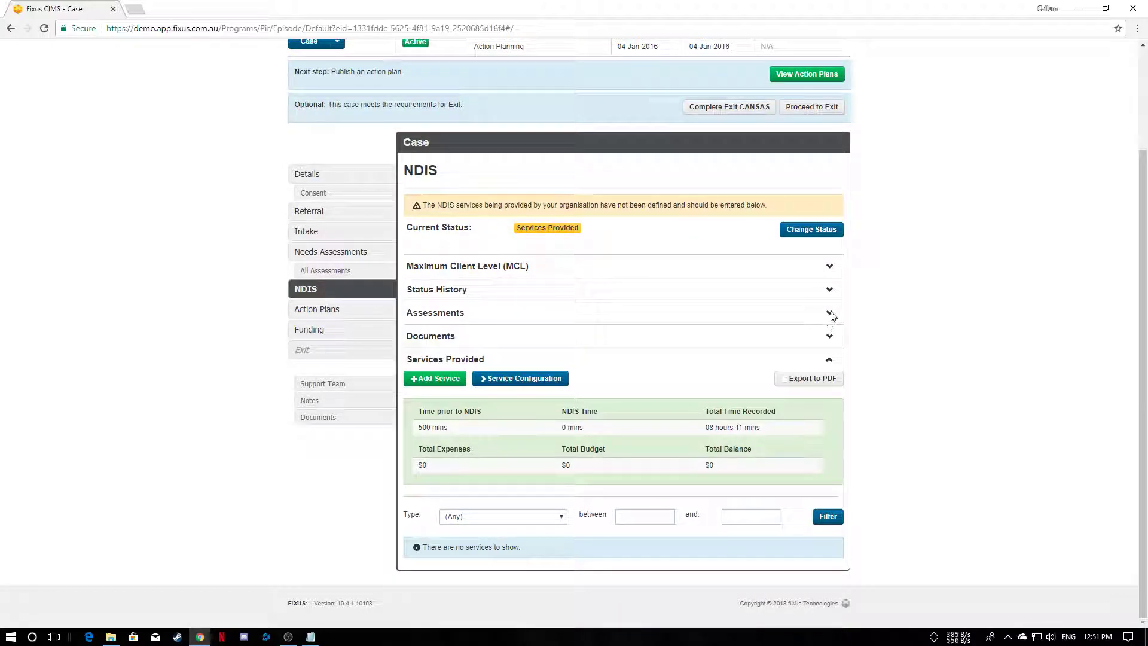
Step: Add an NDIS Eligibility Questionnaire to the case's assessments and set its assessment date to 02-Jan-2018
{"action": "left_click", "coordinate": [830, 313]}
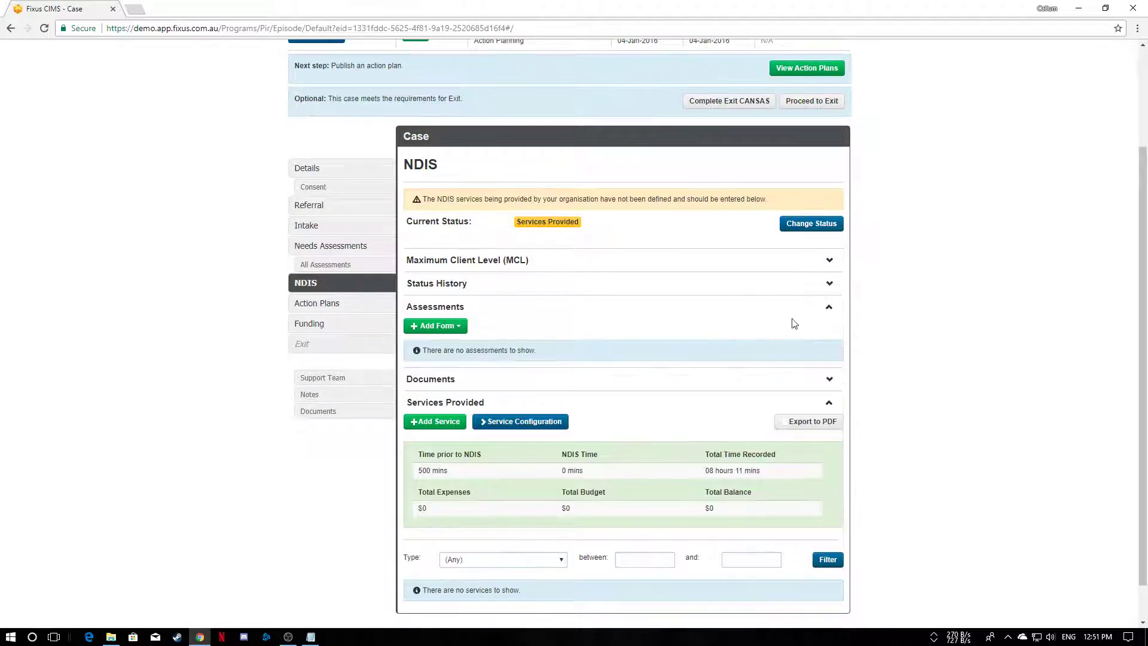
{"action": "left_click", "coordinate": [460, 327]}
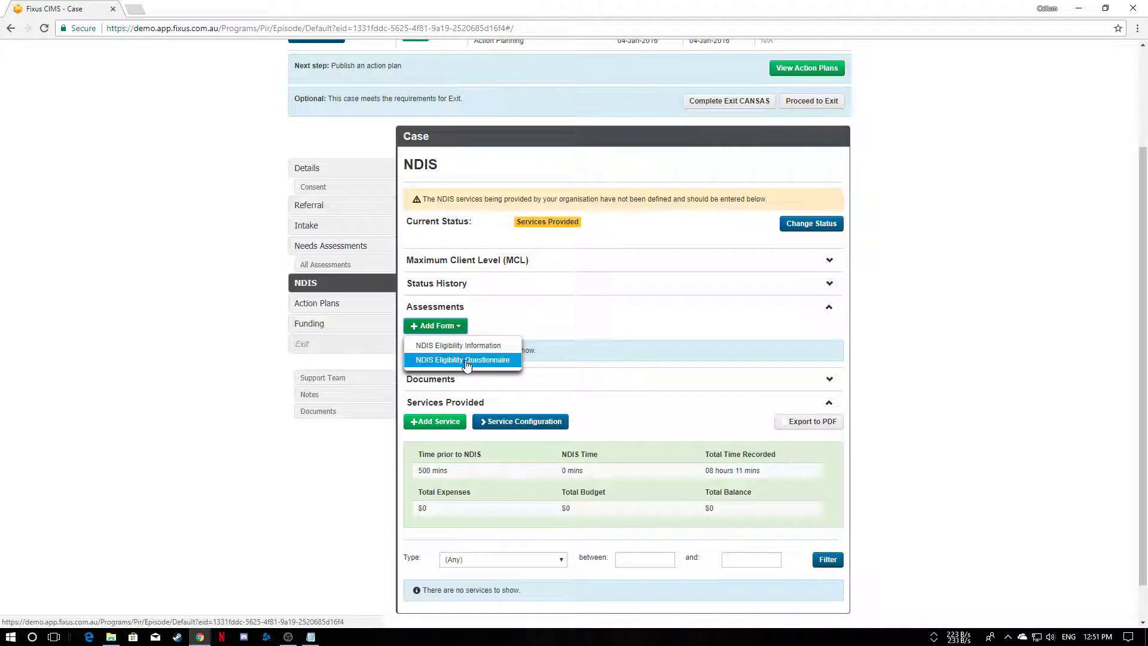
{"action": "left_click", "coordinate": [467, 361]}
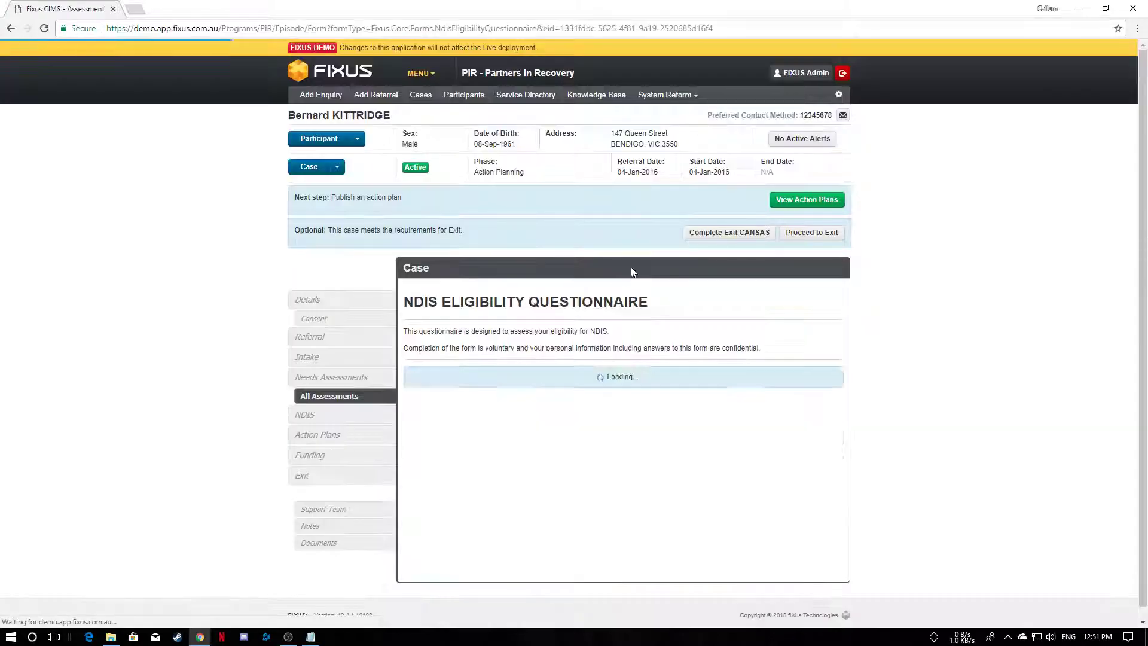
{"action": "scroll", "coordinate": [882, 378], "scroll_direction": "down", "scroll_amount": 3}
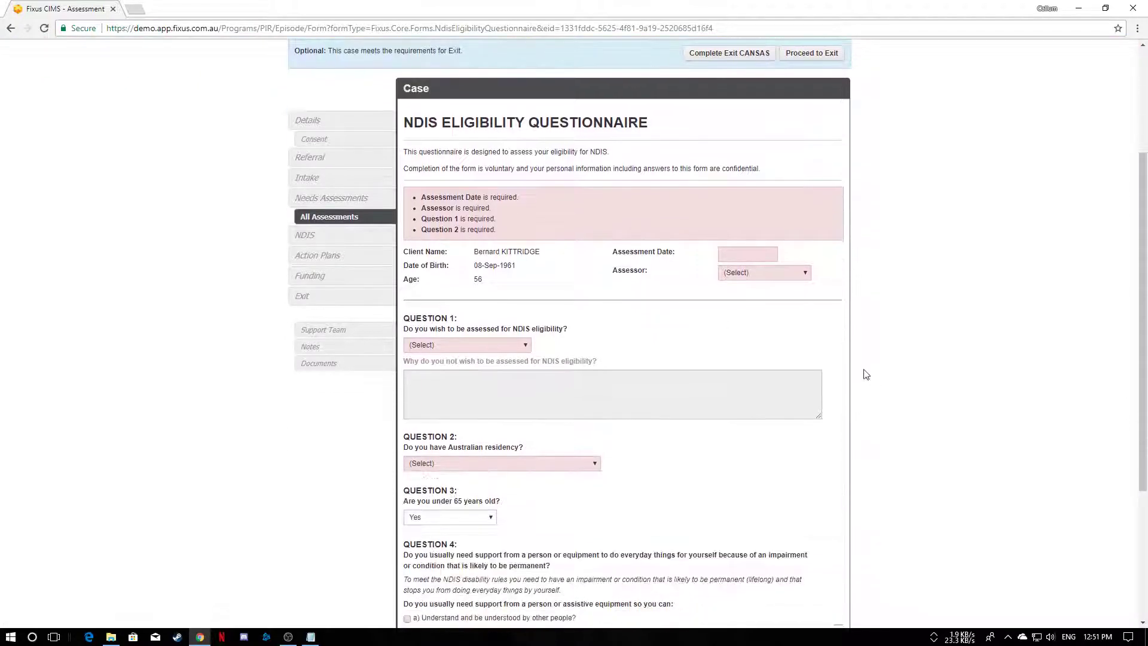
{"action": "left_click", "coordinate": [760, 255]}
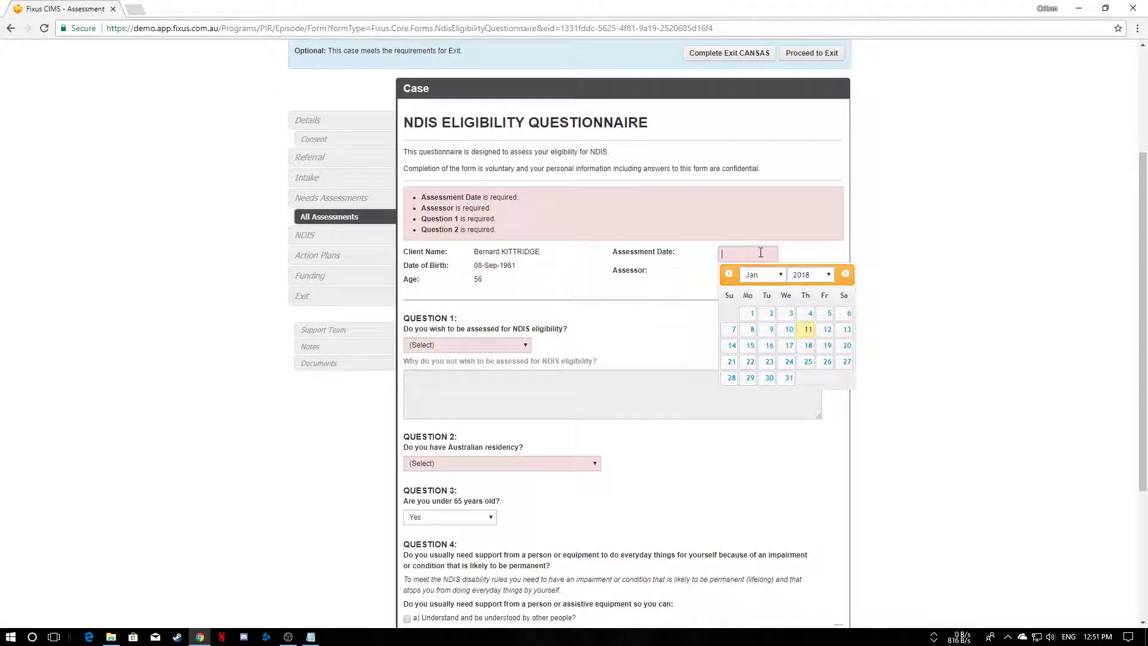
{"action": "left_click", "coordinate": [771, 313]}
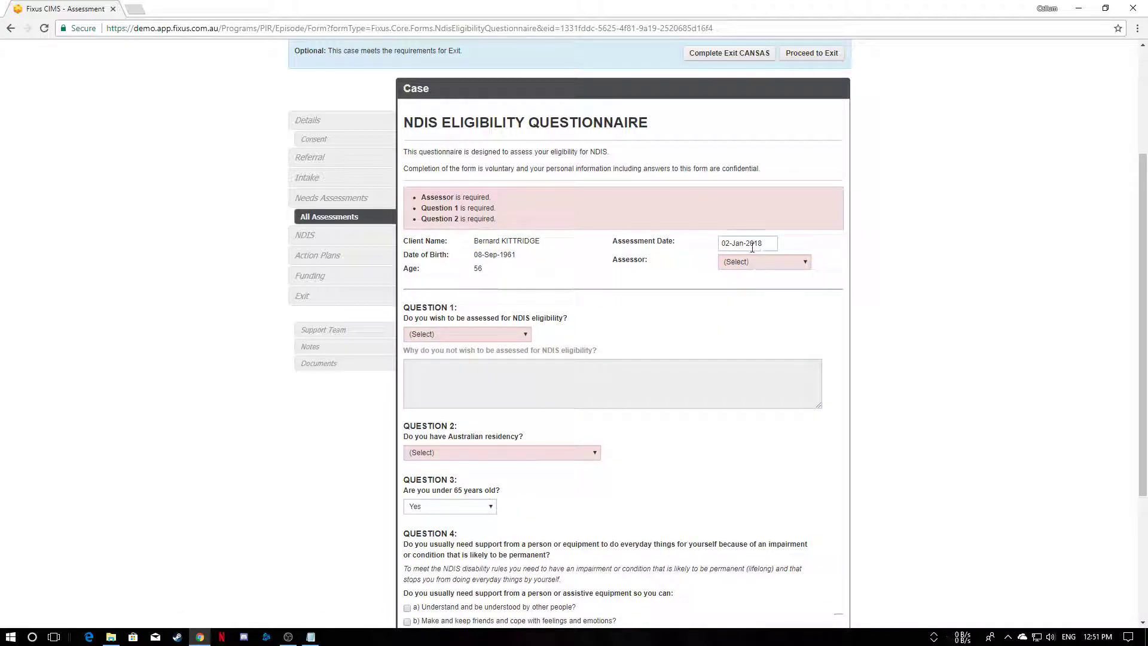
Step: Choose the questionnaire's assessor and answer Question 1 with "Yes I wish to be assessed" and Question 2 with "I am an Australian citizen"
{"action": "left_click", "coordinate": [751, 262]}
{"action": "left_click", "coordinate": [741, 286]}
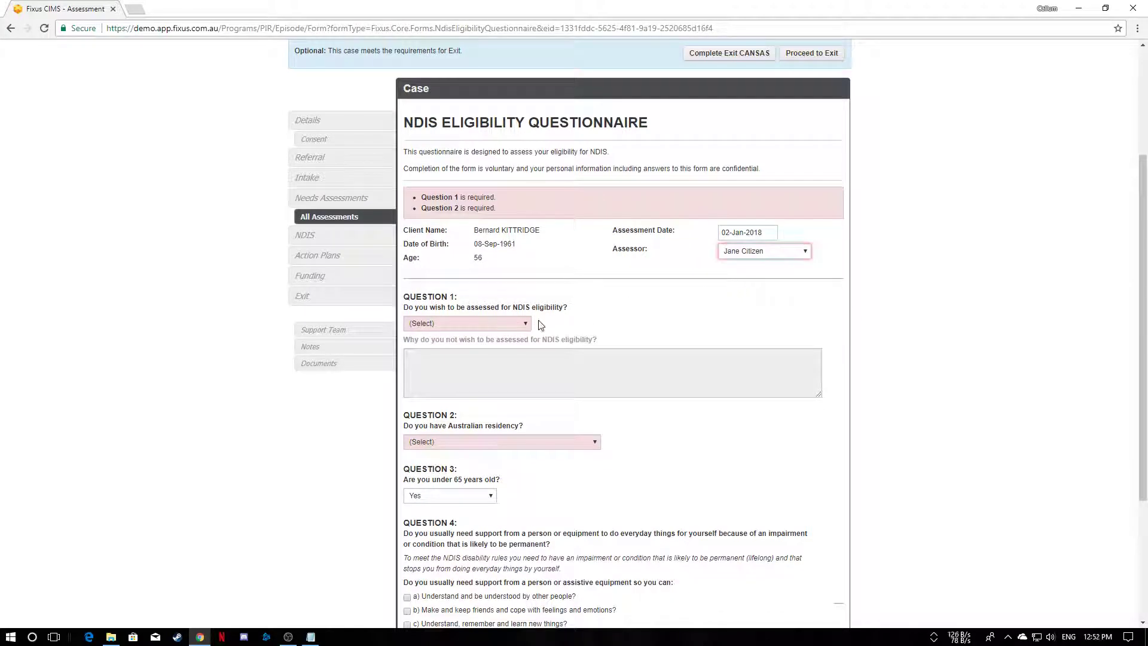
{"action": "left_click", "coordinate": [472, 325]}
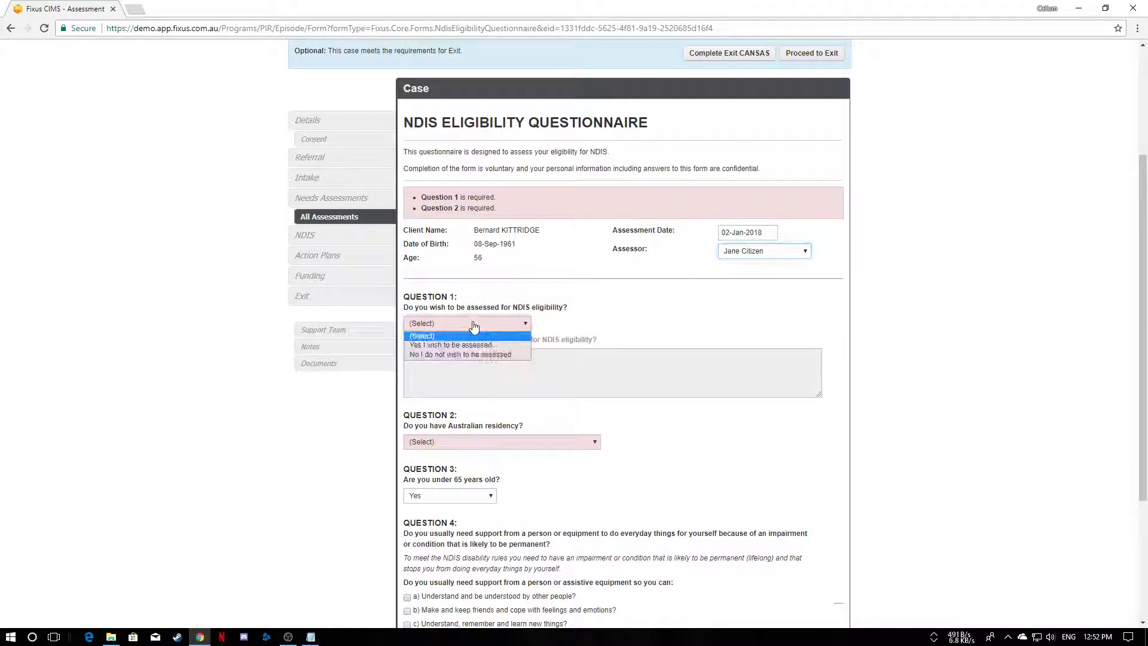
{"action": "left_click", "coordinate": [464, 345]}
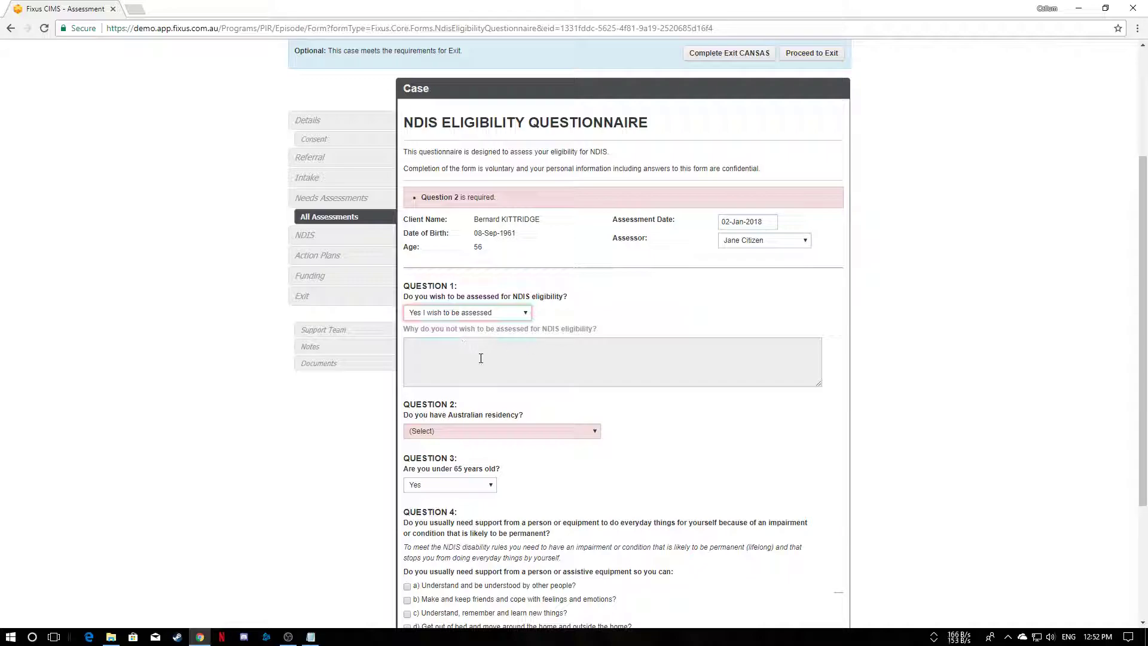
{"action": "left_click", "coordinate": [487, 431]}
{"action": "left_click", "coordinate": [471, 453]}
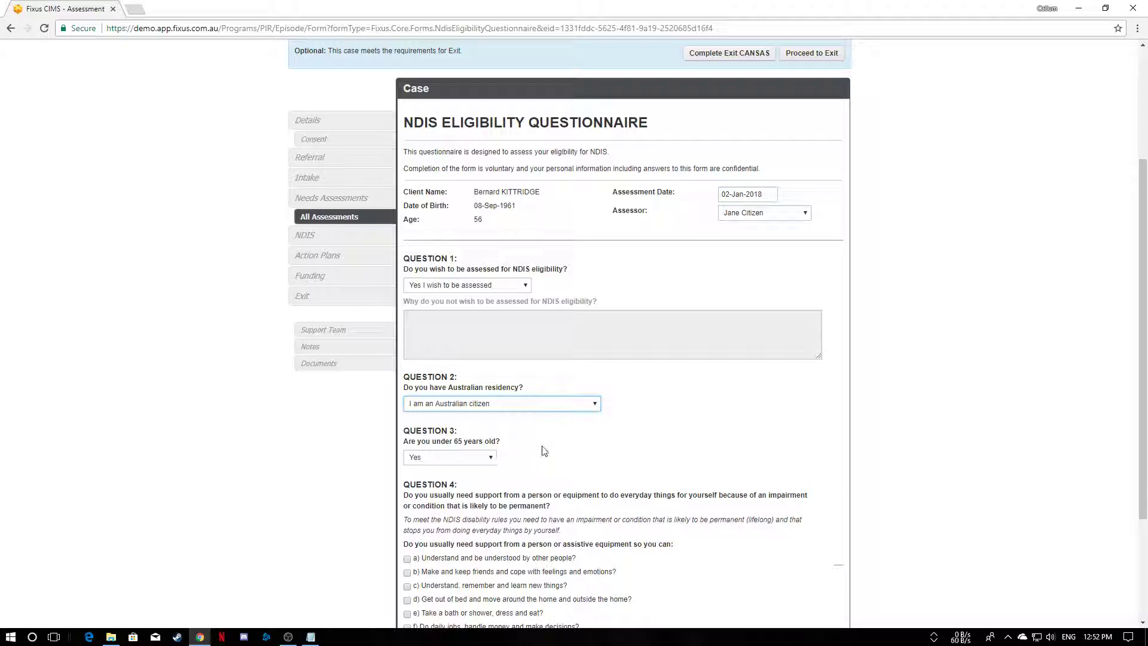
Step: Mark "Understand and be understood by other people" as a support need in Question 4 and save the questionnaire
{"action": "scroll", "coordinate": [541, 450], "scroll_direction": "down", "scroll_amount": 3}
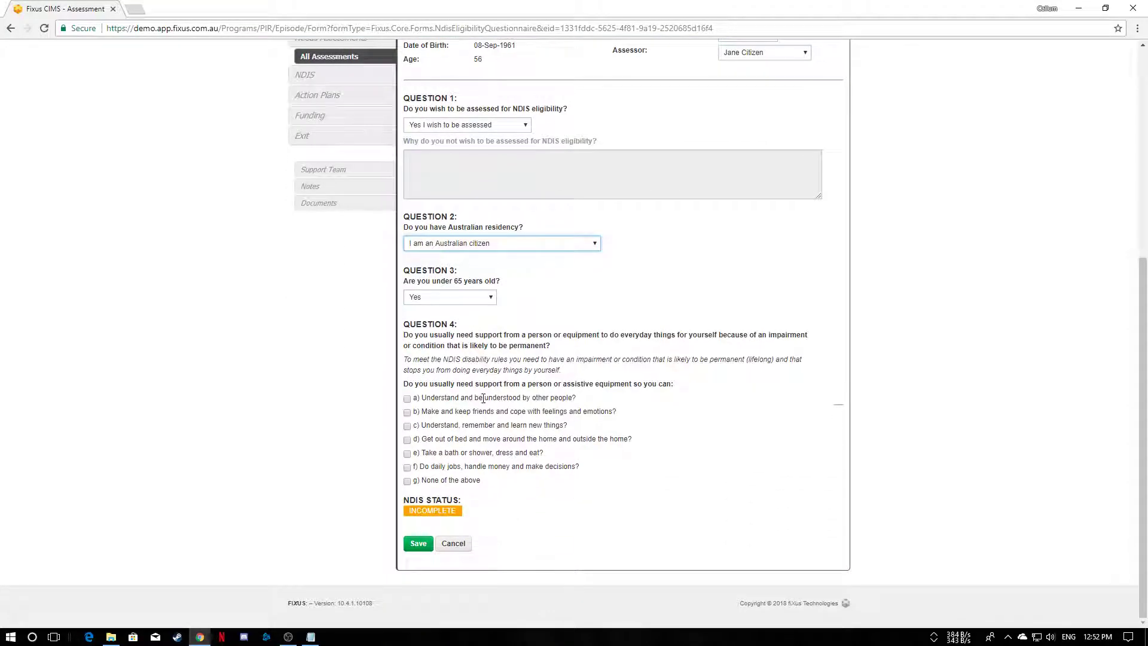
{"action": "left_click", "coordinate": [407, 398]}
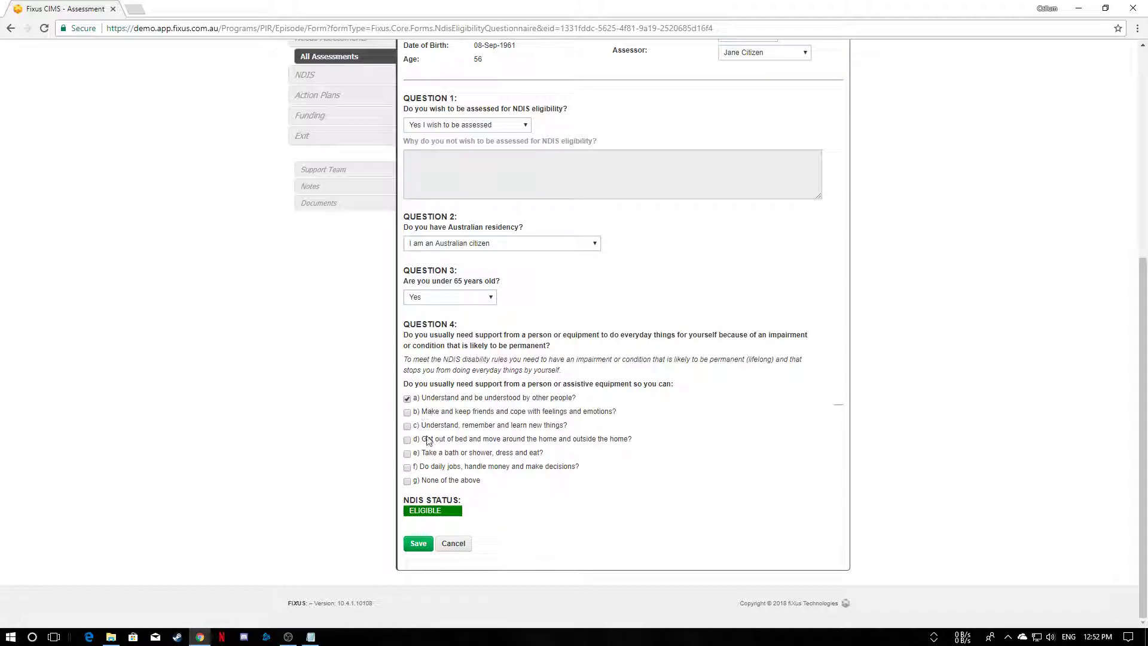
{"action": "left_click", "coordinate": [420, 544]}
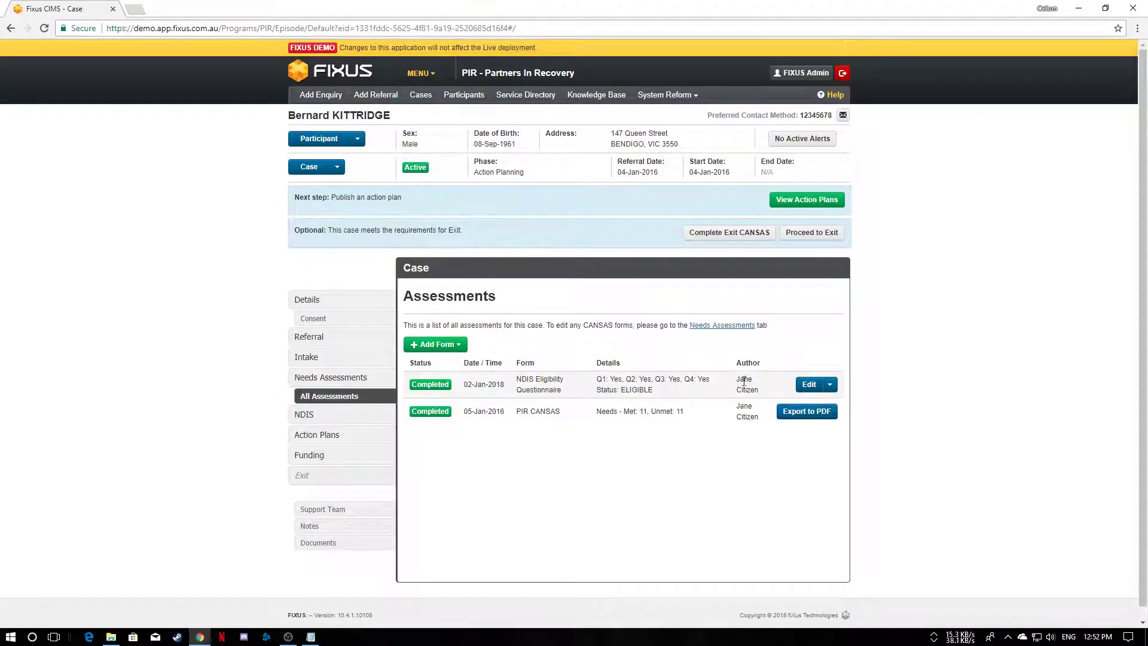
Step: Review the completed questionnaire's available actions in the case assessments and the NDIS Assessments section, and check the NDIS Documents section
{"action": "left_click", "coordinate": [833, 386]}
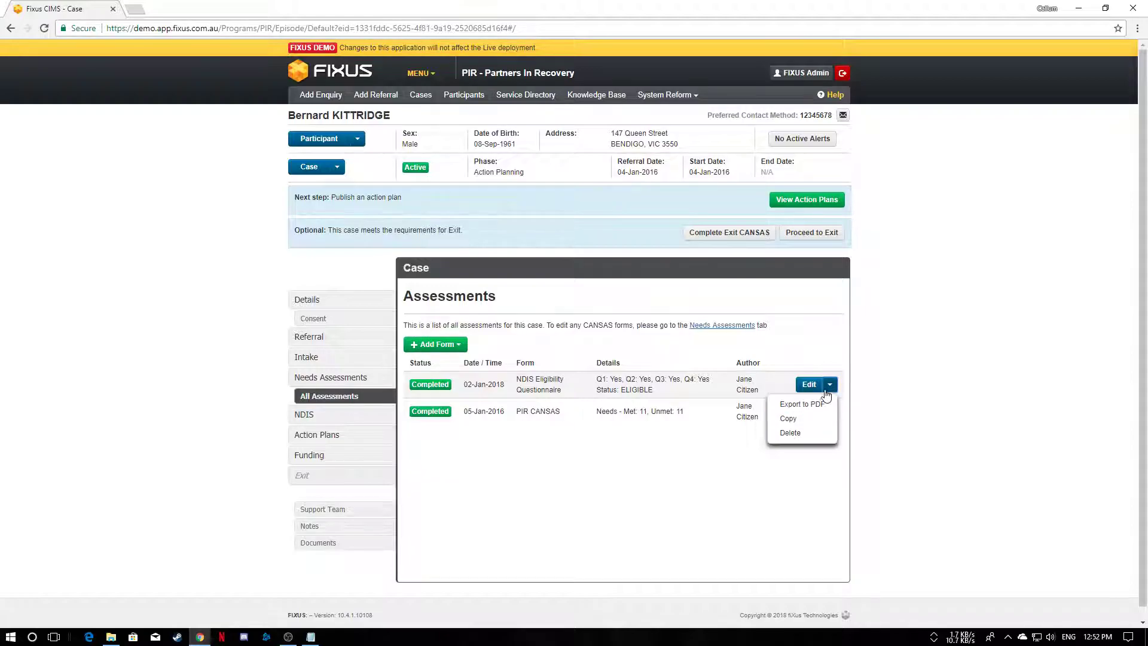
{"action": "left_click", "coordinate": [825, 389]}
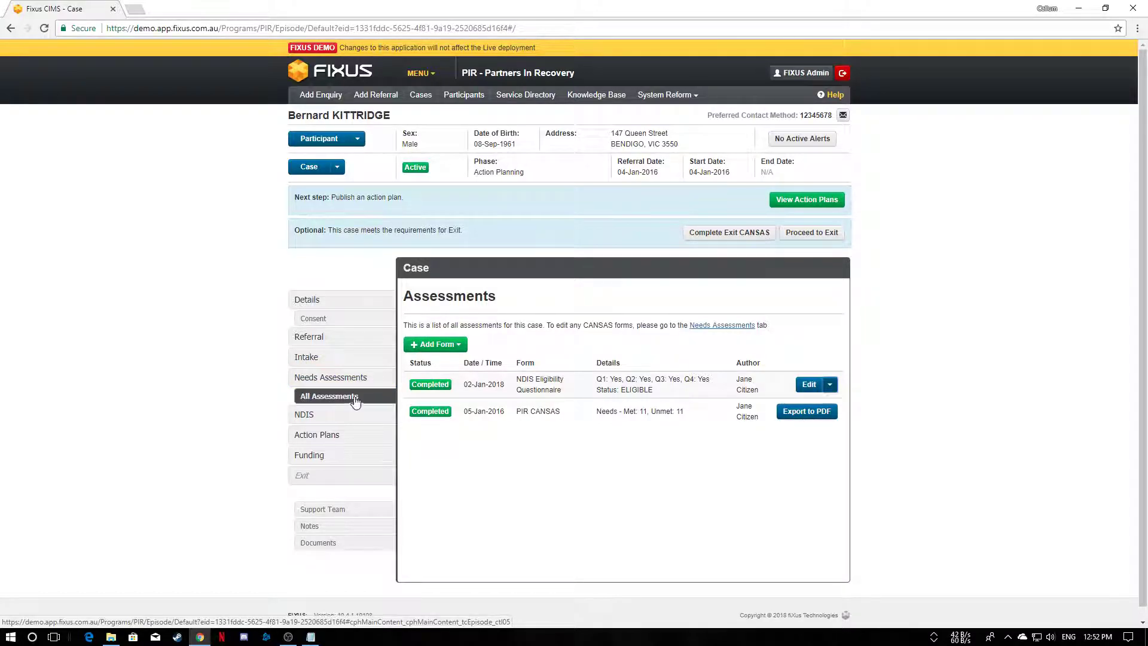
{"action": "left_click", "coordinate": [305, 416]}
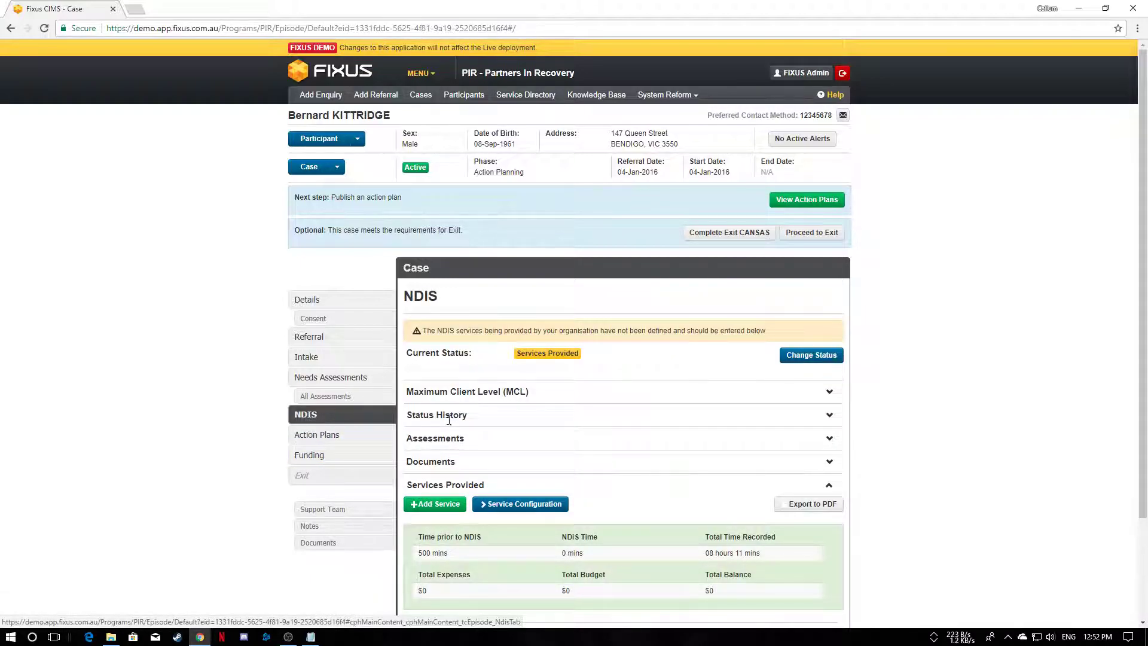
{"action": "left_click", "coordinate": [436, 439]}
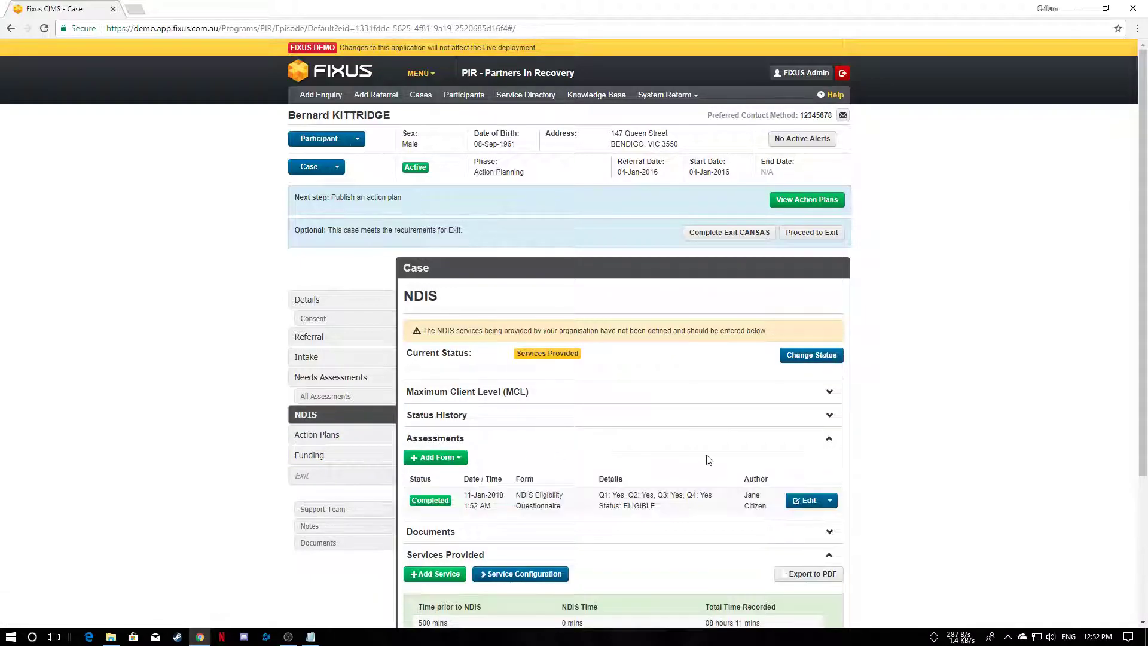
{"action": "scroll", "coordinate": [927, 471], "scroll_direction": "down", "scroll_amount": 3}
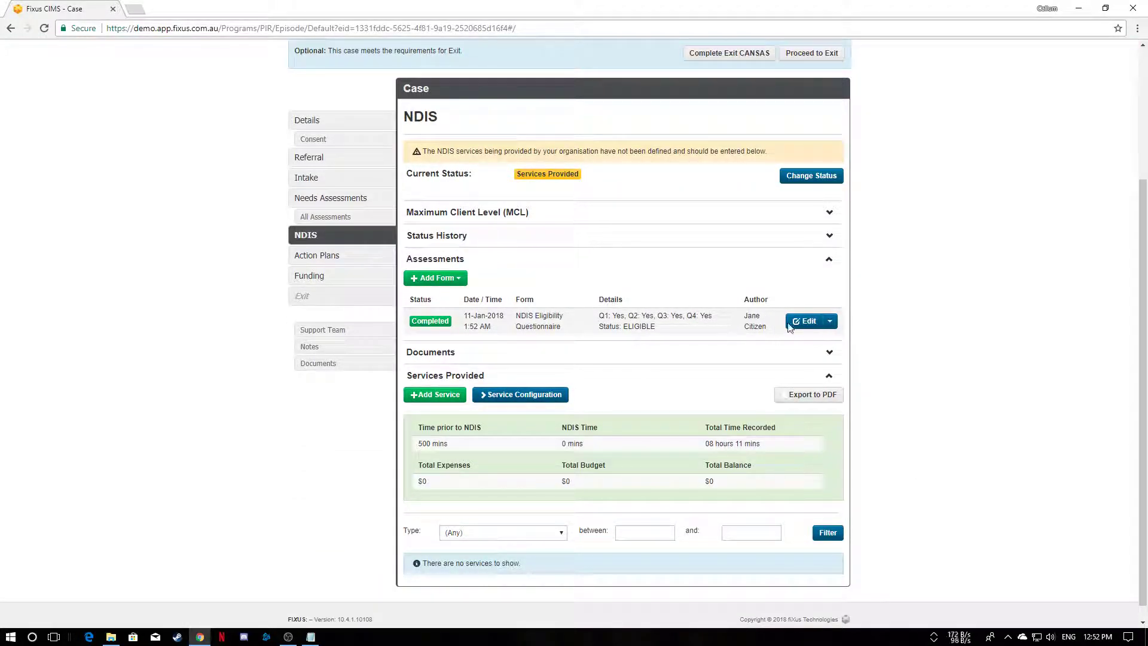
{"action": "left_click", "coordinate": [830, 322]}
{"action": "left_click", "coordinate": [830, 323]}
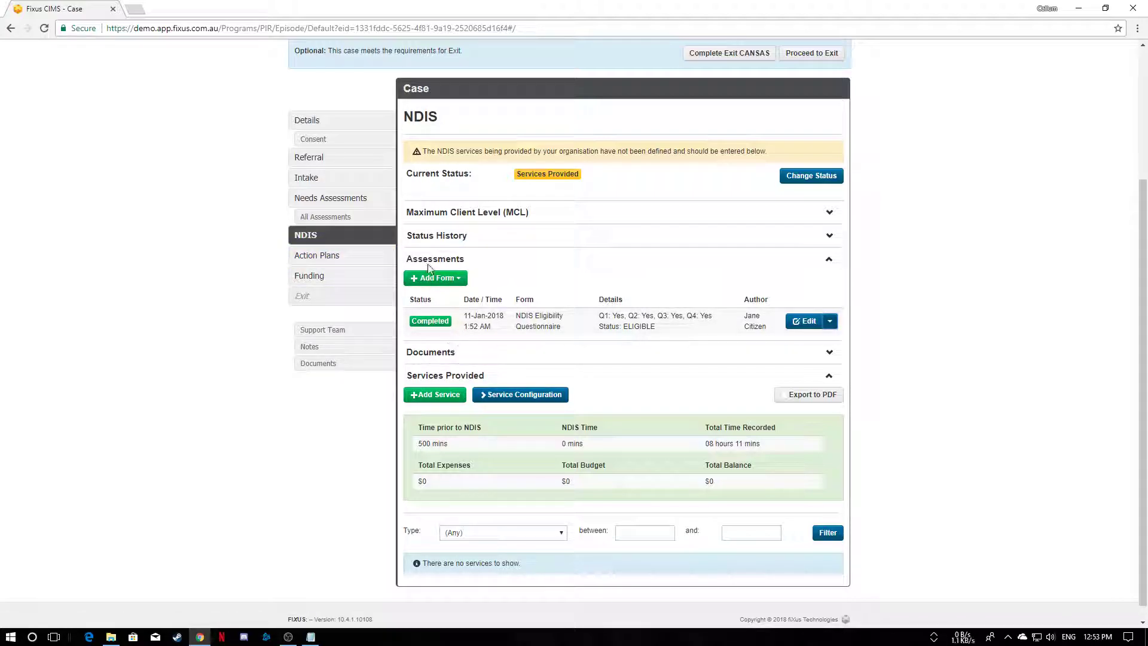
{"action": "left_click", "coordinate": [828, 261]}
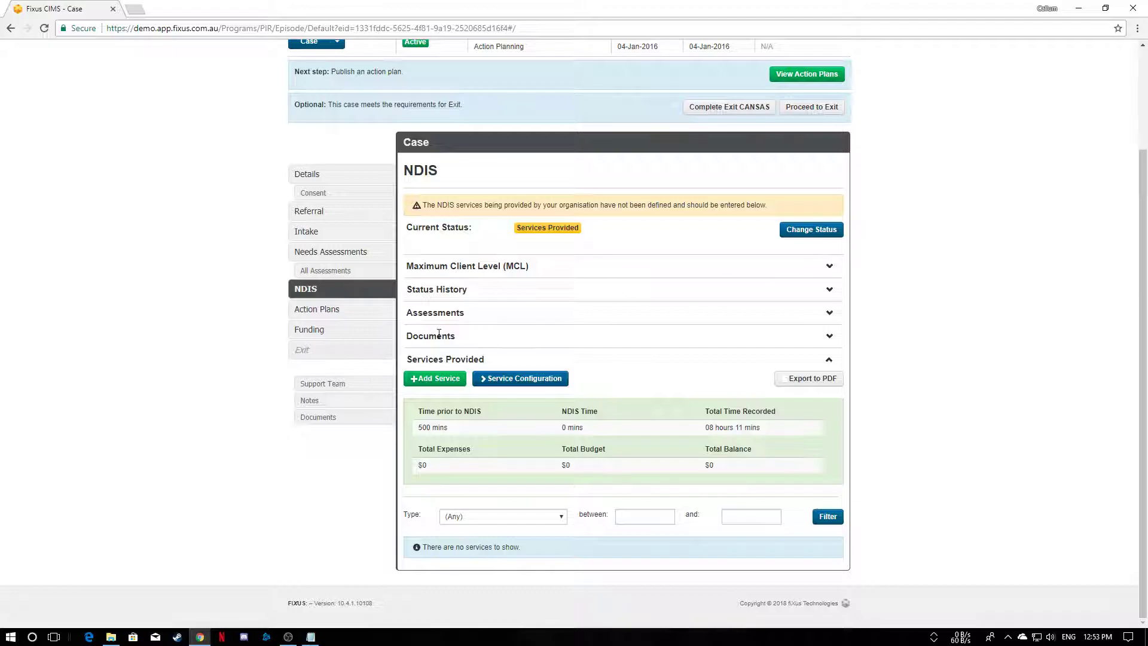
{"action": "left_click", "coordinate": [829, 337]}
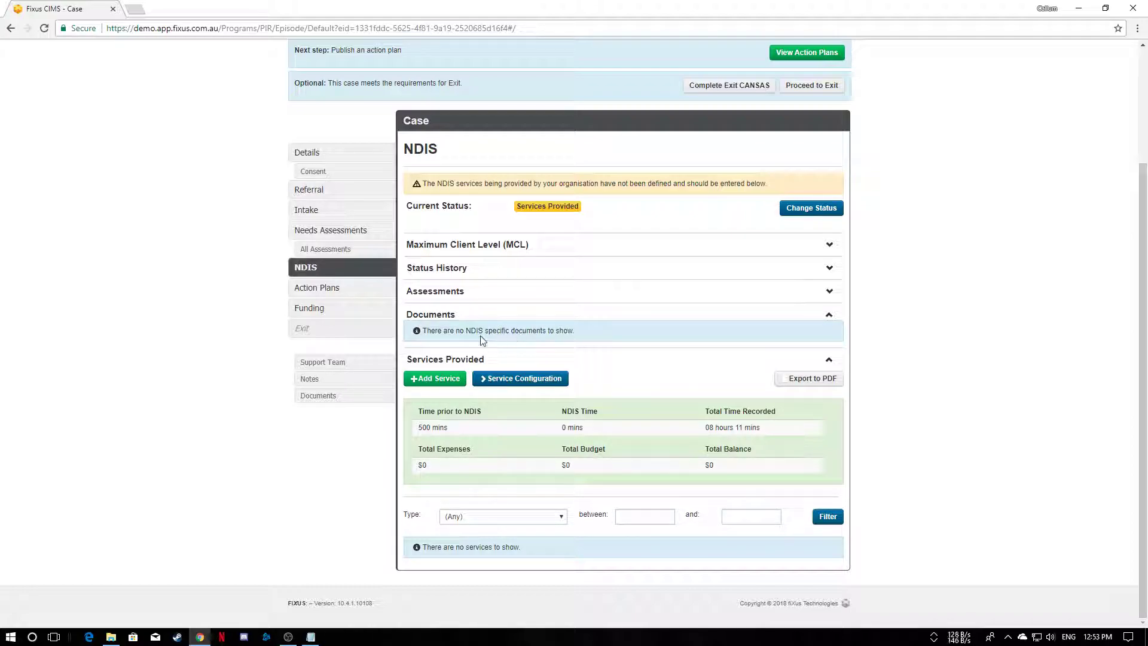
Step: Add the file "NDIS document" to the upload queue in the case's Documents library
{"action": "left_click", "coordinate": [322, 364]}
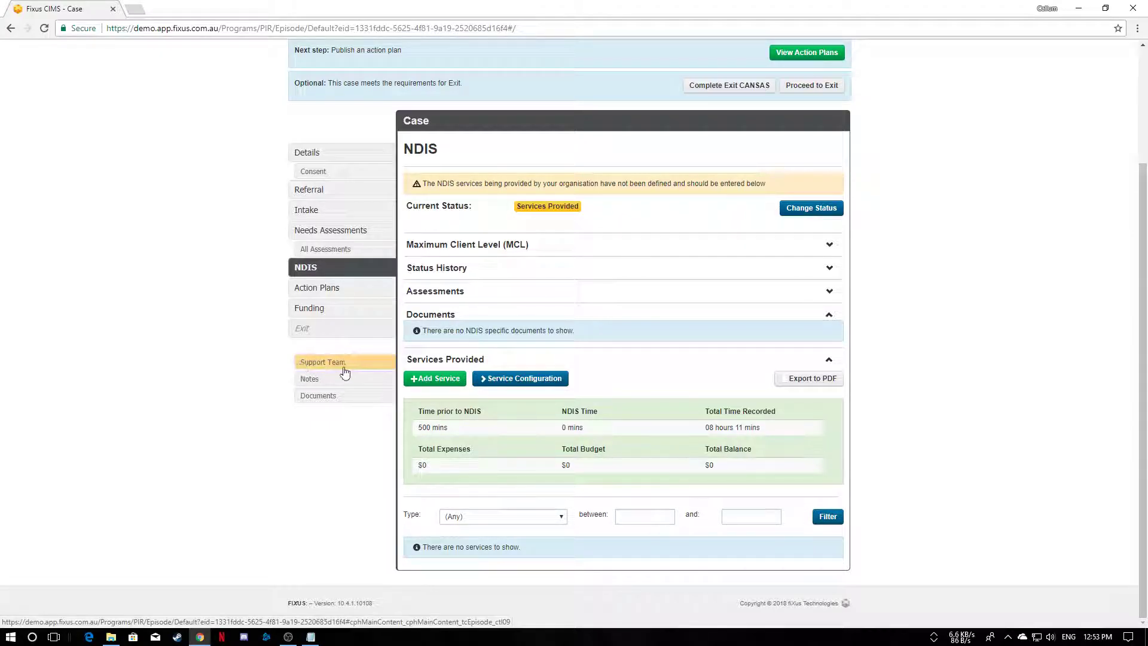
{"action": "left_click", "coordinate": [318, 397]}
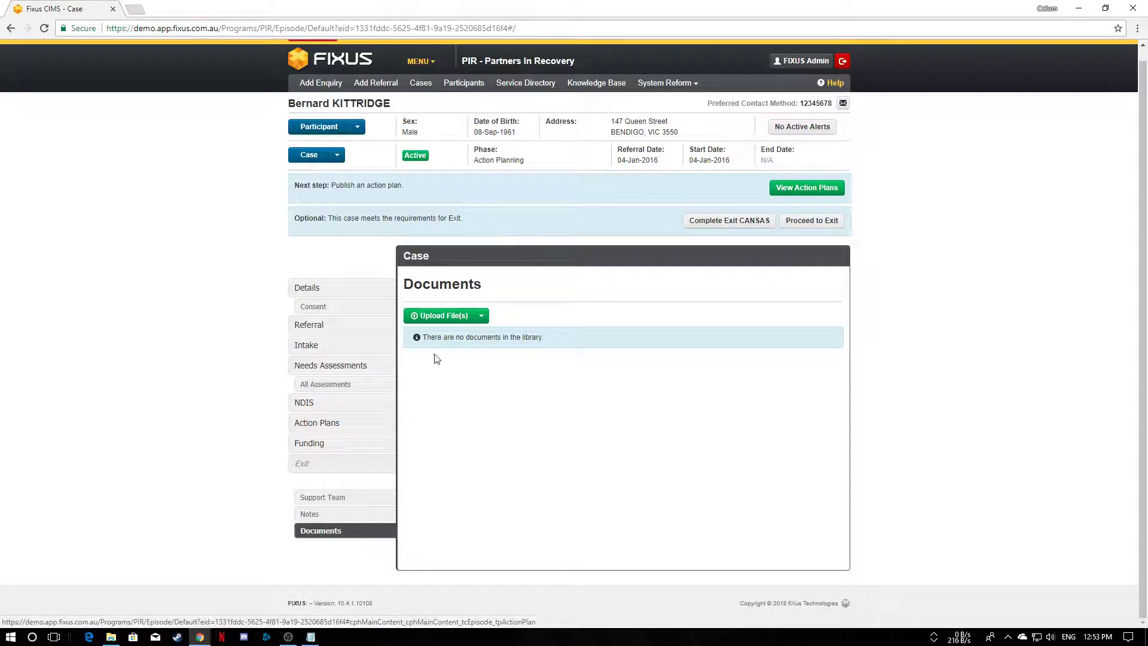
{"action": "left_click", "coordinate": [468, 320]}
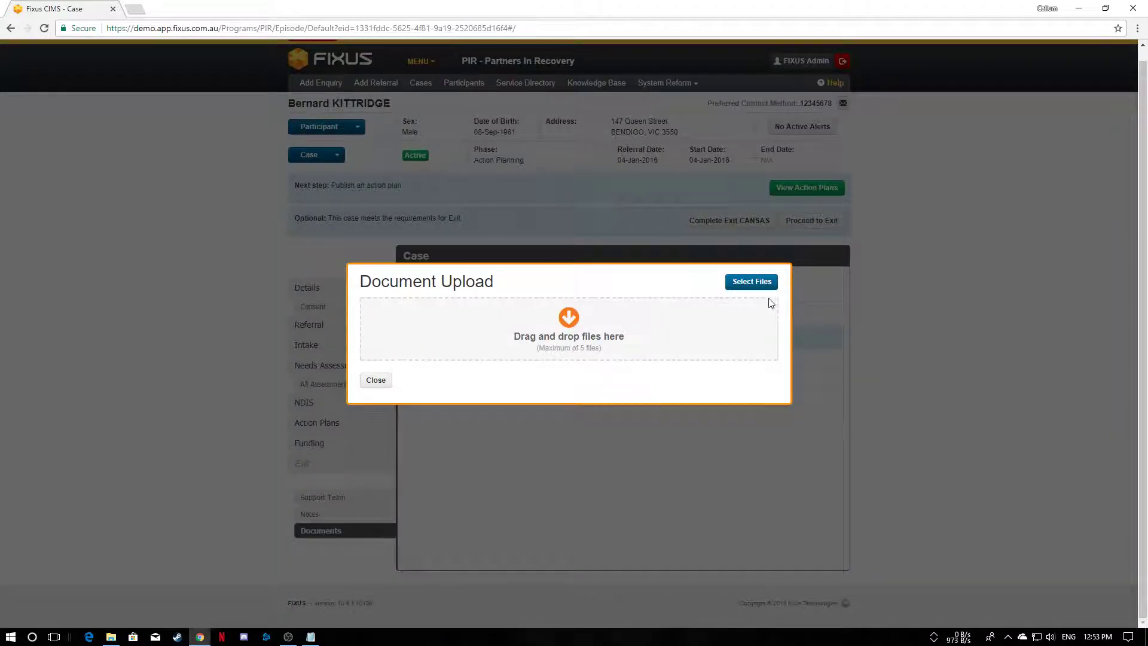
{"action": "left_click", "coordinate": [760, 281]}
{"action": "left_click", "coordinate": [166, 85]}
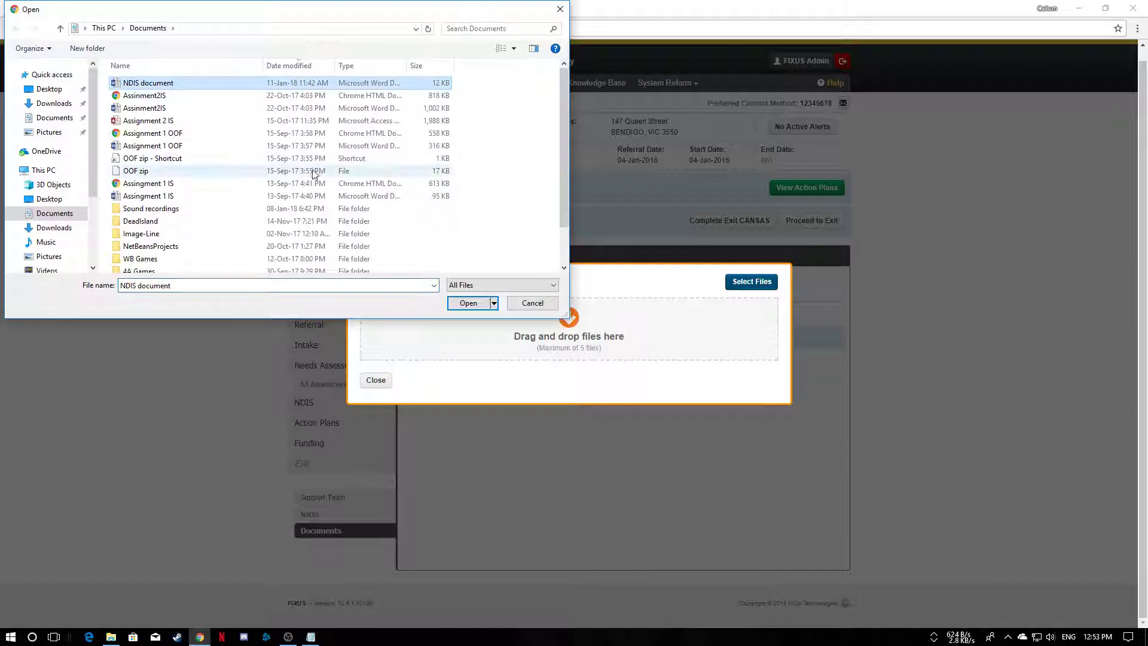
{"action": "left_click", "coordinate": [478, 305]}
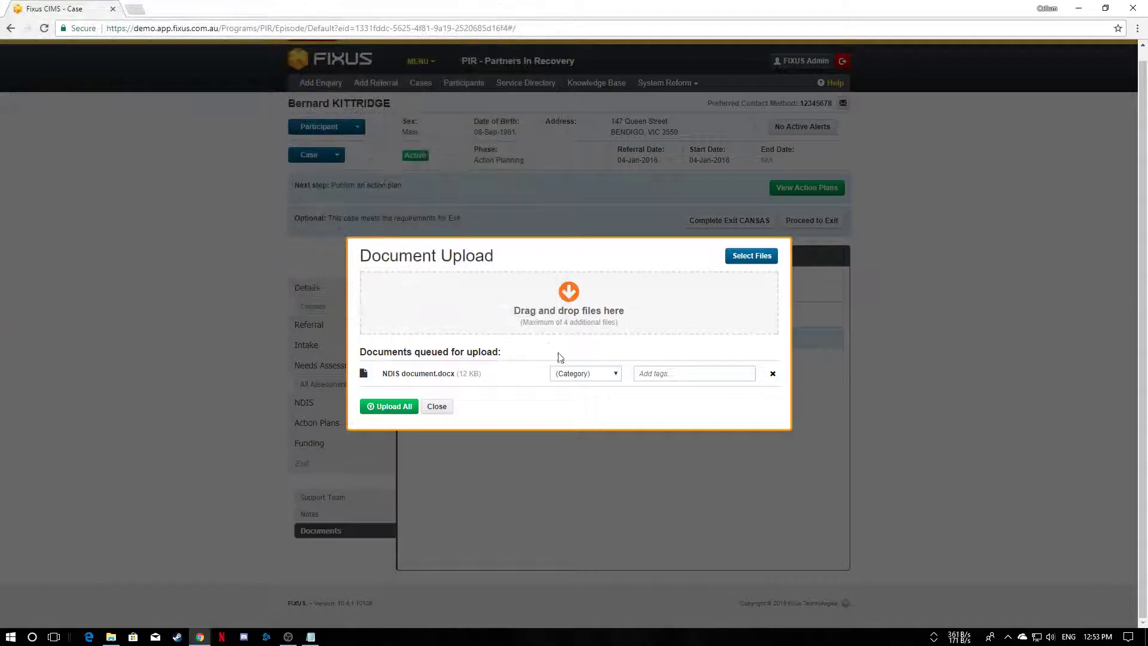
Step: Assign the NDIS GP Referral category to the queued document, upload it and close the upload dialog
{"action": "left_click", "coordinate": [590, 376]}
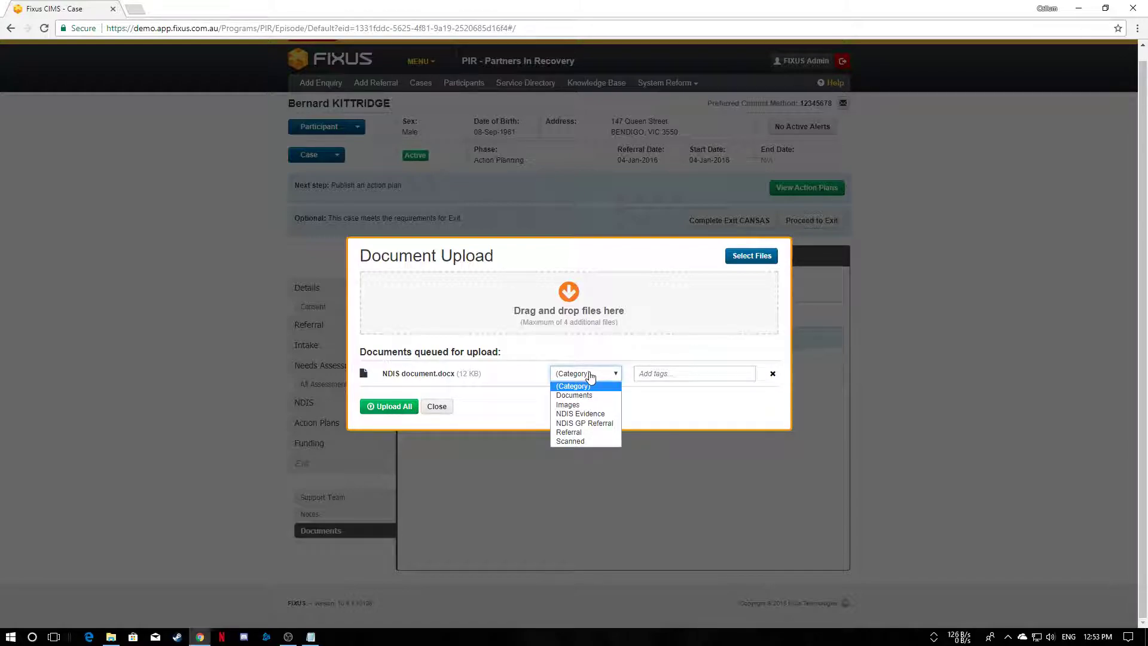
{"action": "left_click", "coordinate": [586, 424]}
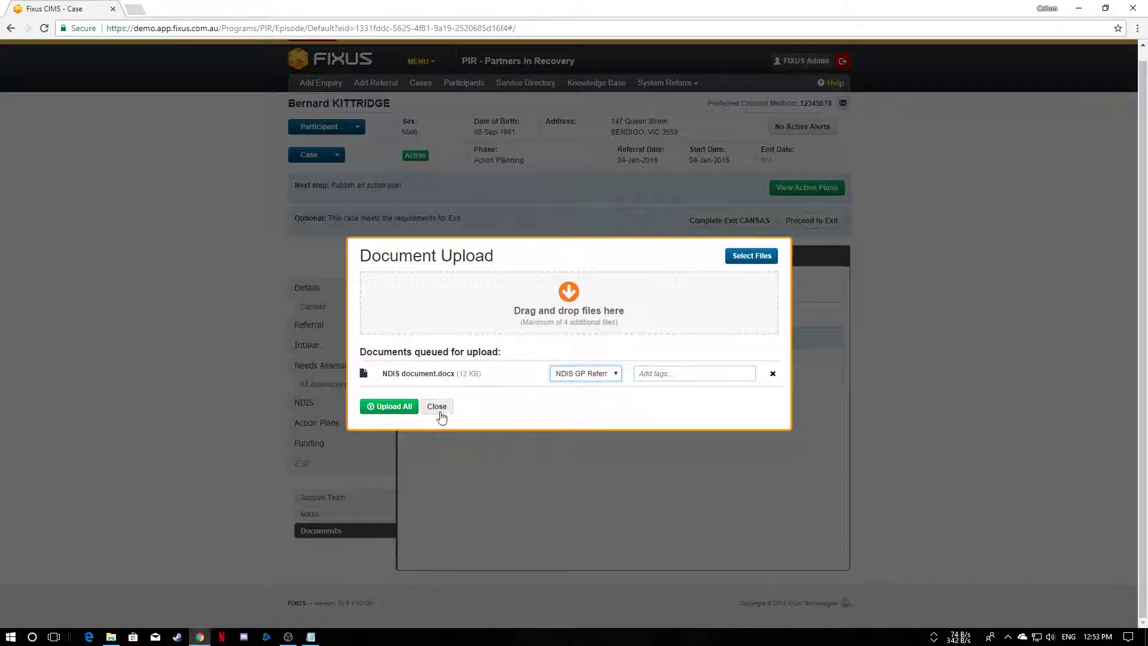
{"action": "left_click", "coordinate": [387, 407]}
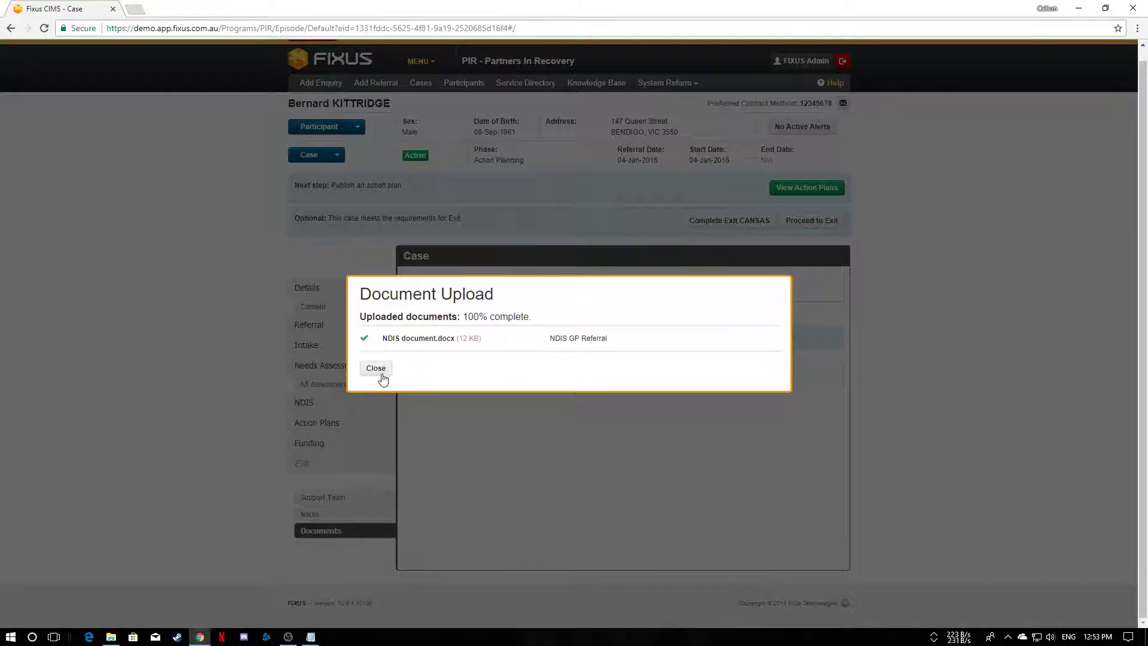
{"action": "left_click", "coordinate": [379, 374]}
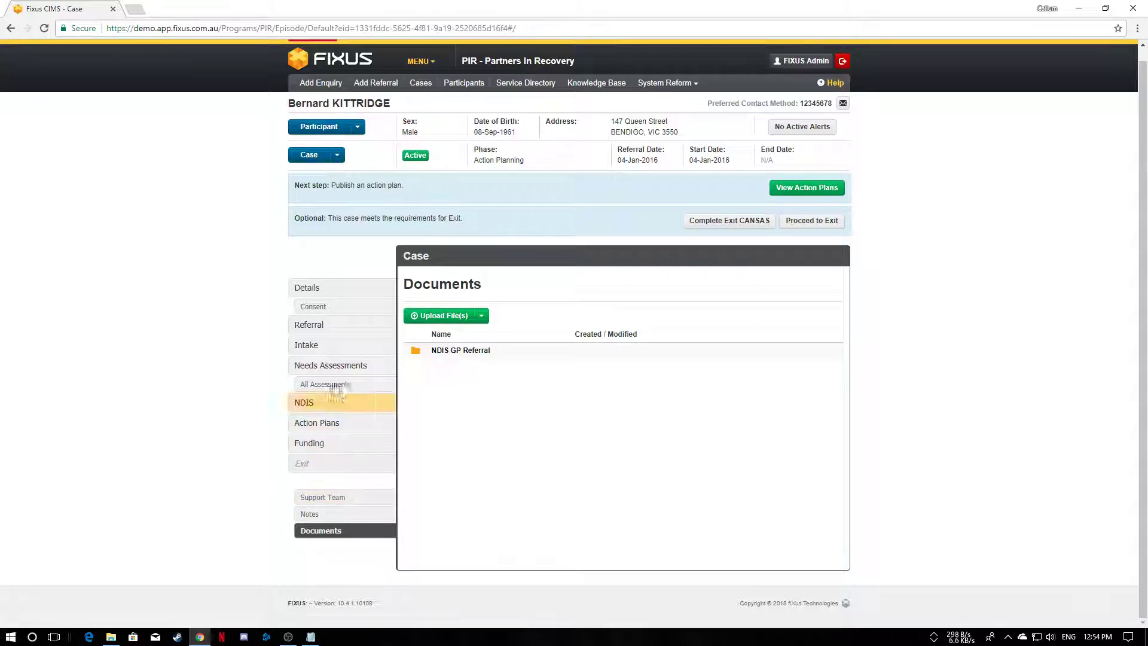
Step: Reload the case and check the NDIS Documents section for the uploaded referral document, then collapse that section
{"action": "left_click", "coordinate": [302, 402]}
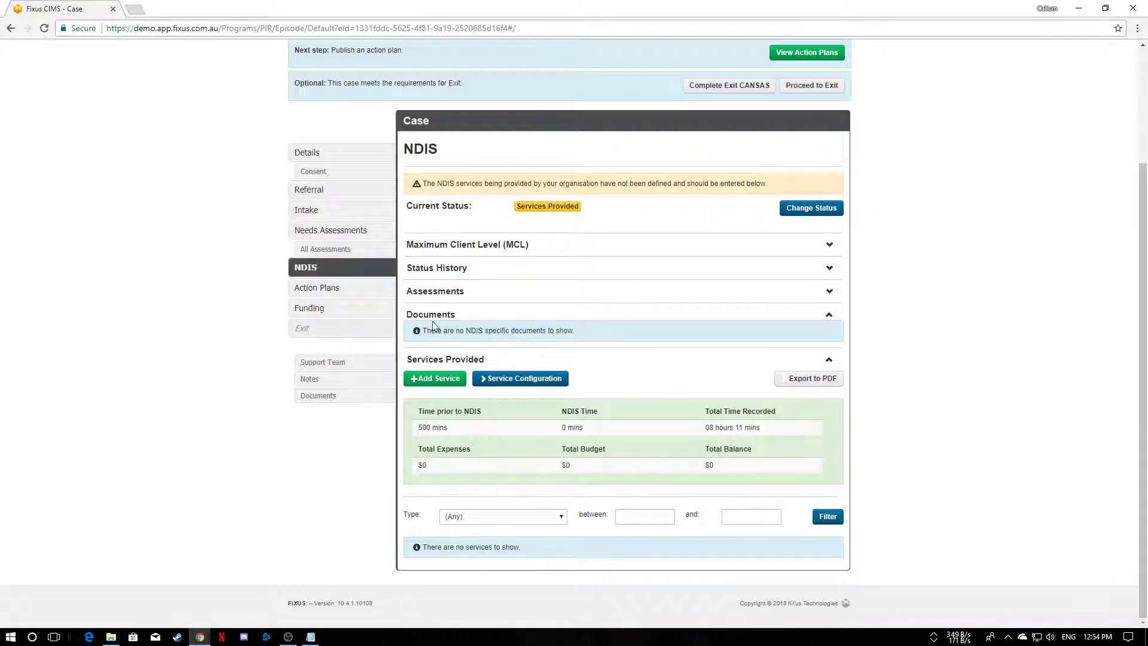
{"action": "scroll", "coordinate": [184, 289], "scroll_direction": "up", "scroll_amount": 2}
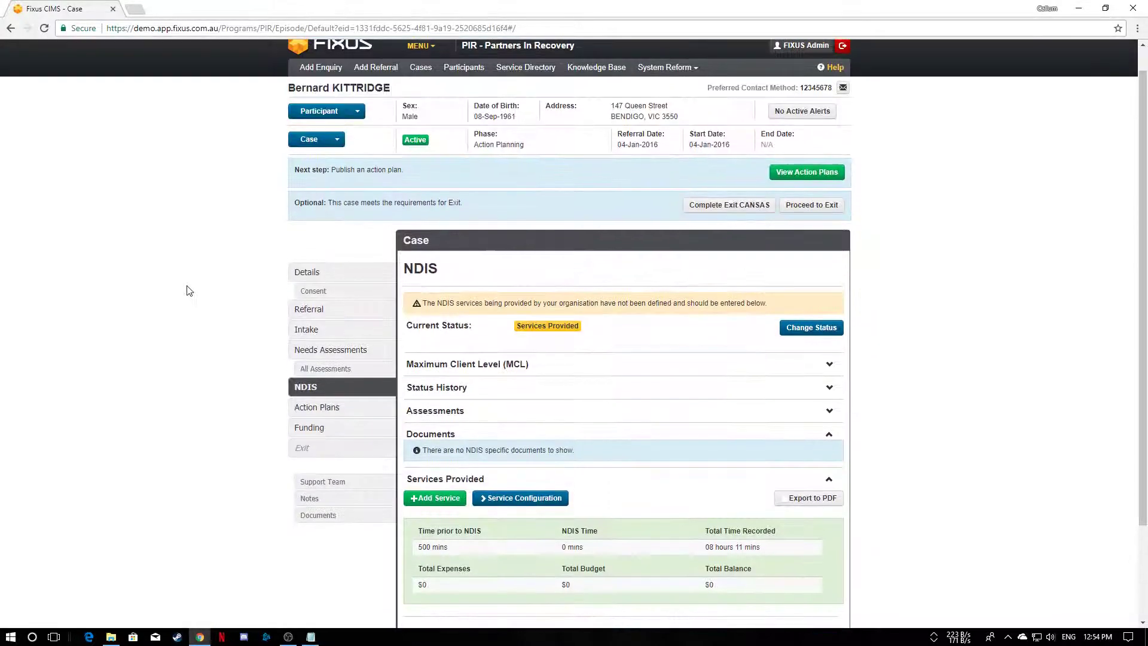
{"action": "left_click", "coordinate": [309, 141]}
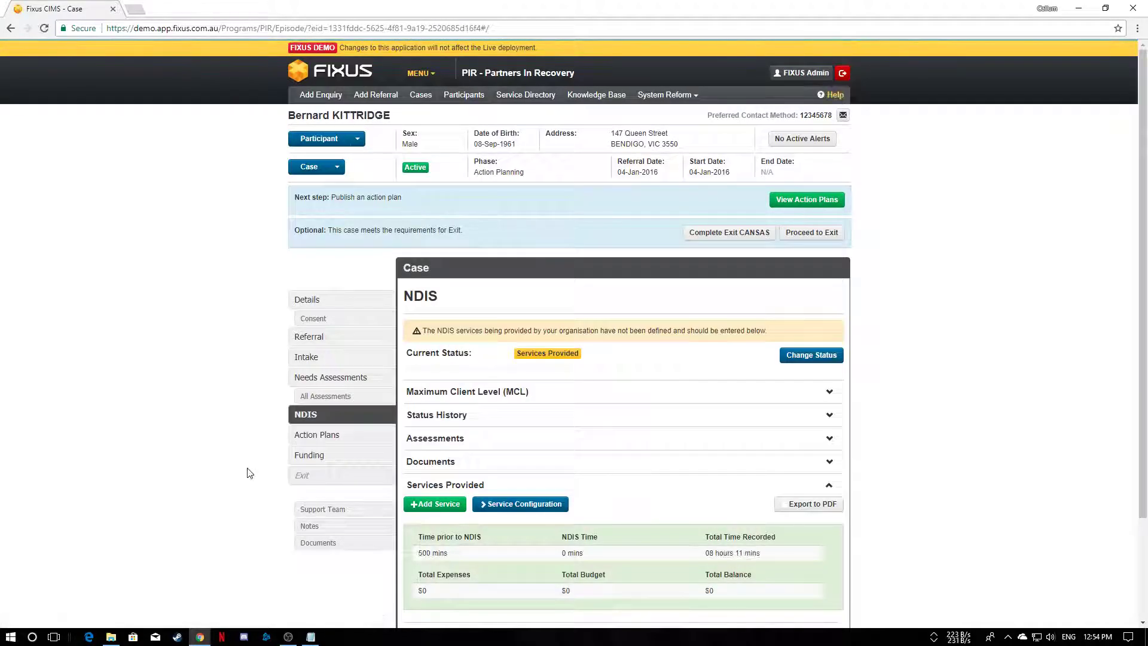
{"action": "scroll", "coordinate": [250, 473], "scroll_direction": "down", "scroll_amount": 2}
{"action": "left_click", "coordinate": [445, 335]}
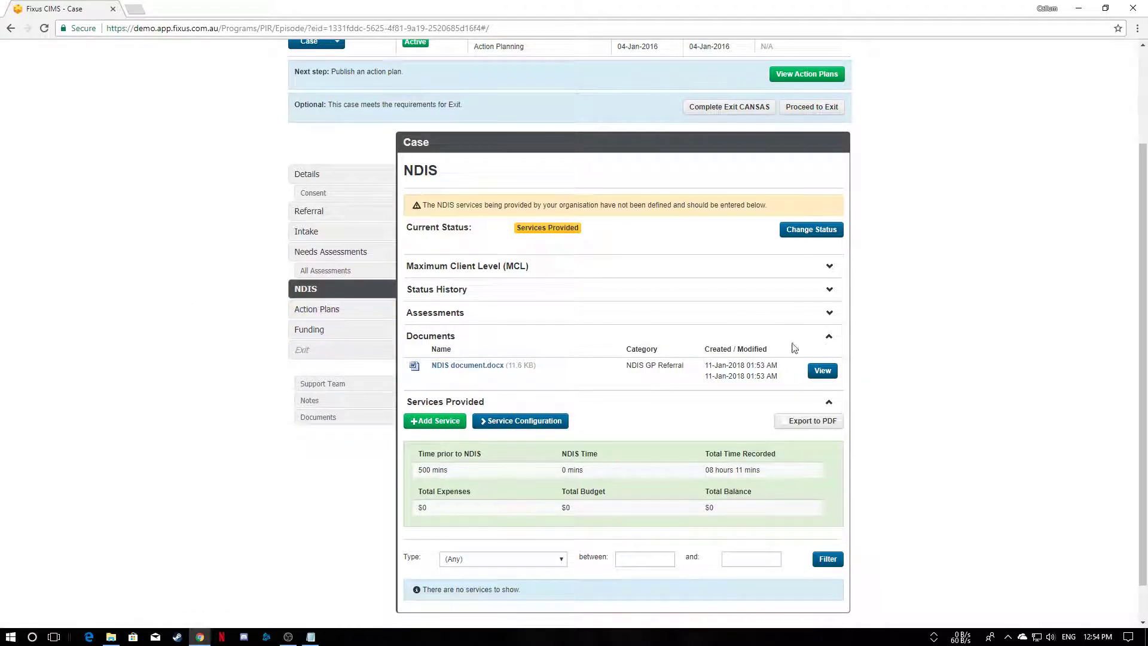
{"action": "left_click", "coordinate": [829, 336]}
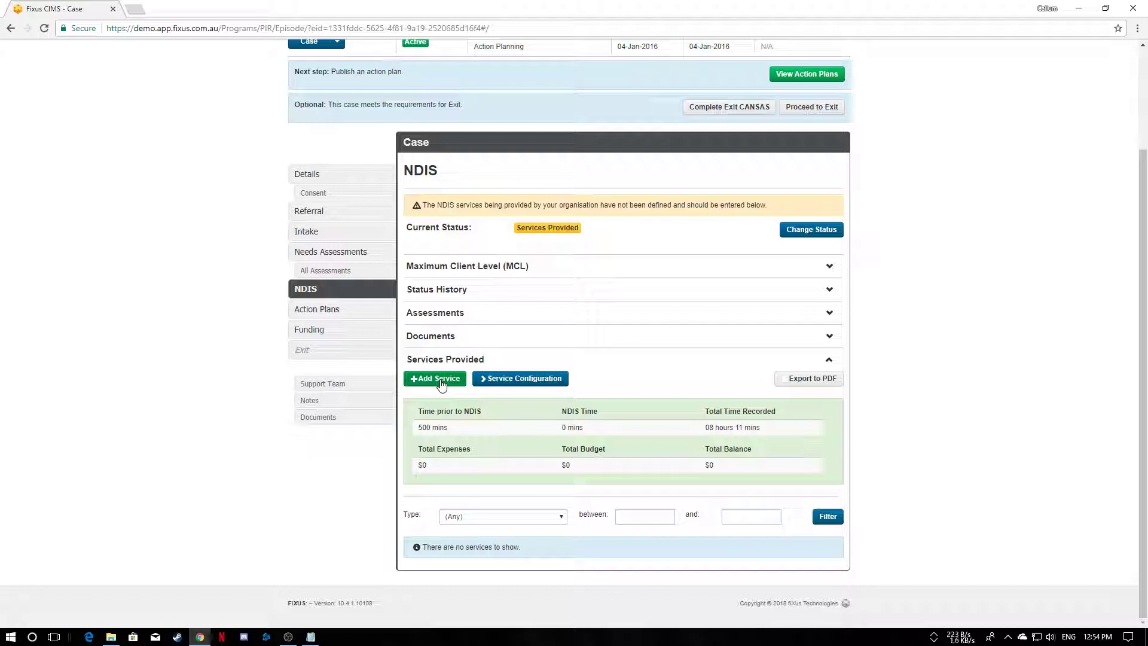
Step: Start a new NDIS service configuration of type Support connection with the plan start date 1-Jan-2018
{"action": "left_click", "coordinate": [514, 380]}
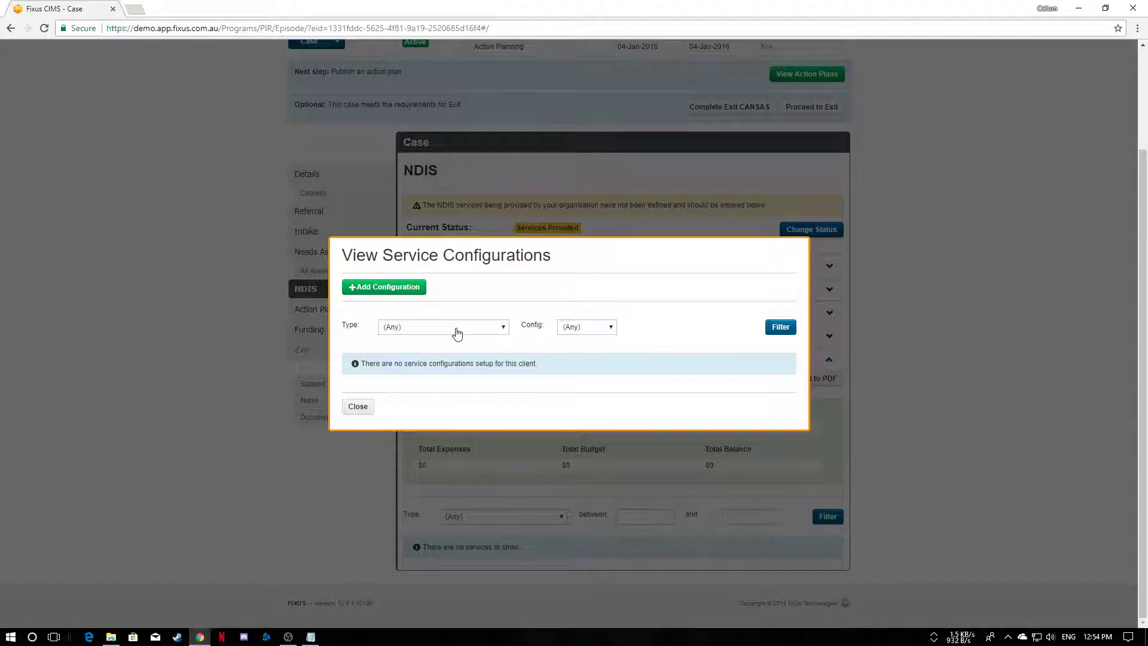
{"action": "left_click", "coordinate": [400, 291]}
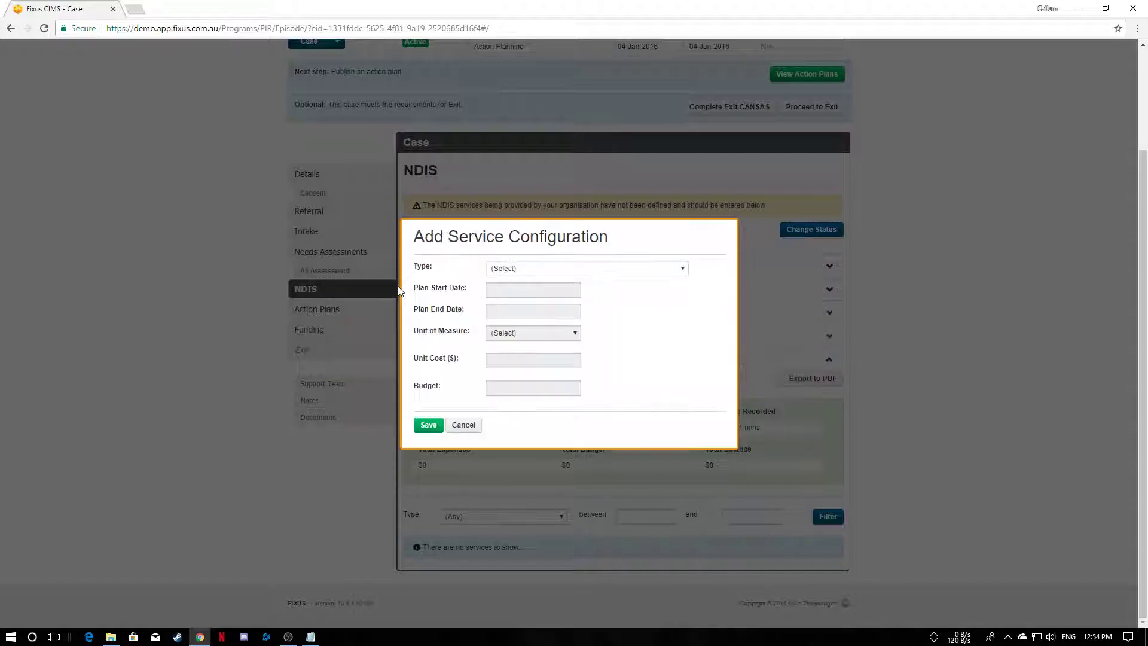
{"action": "left_click", "coordinate": [525, 270]}
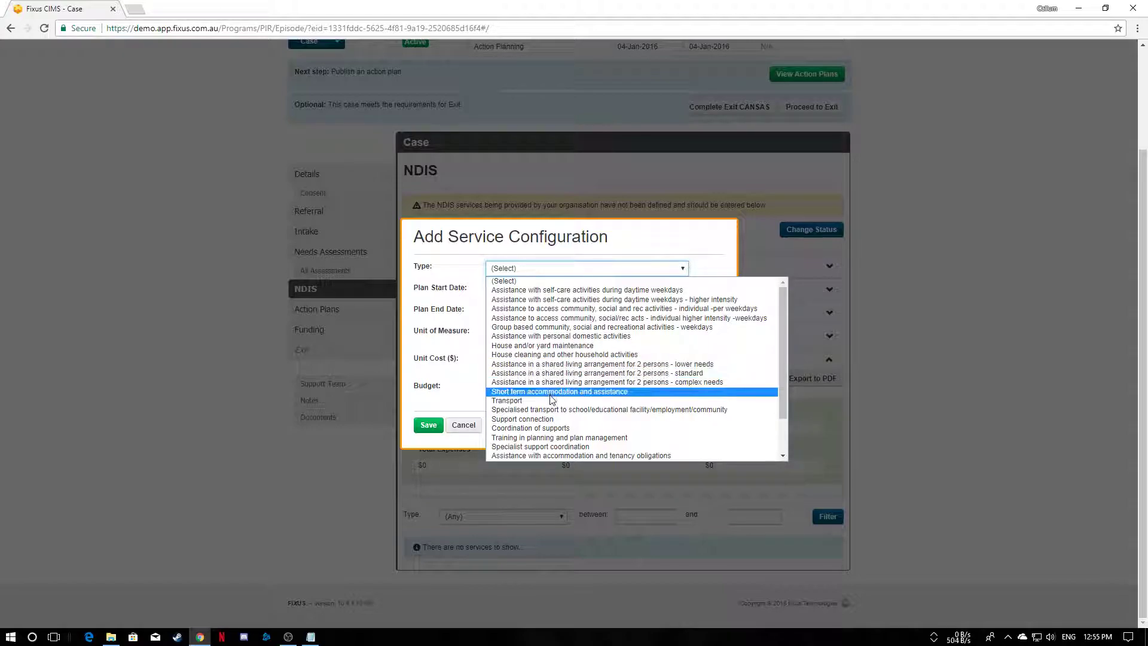
{"action": "left_click", "coordinate": [528, 421]}
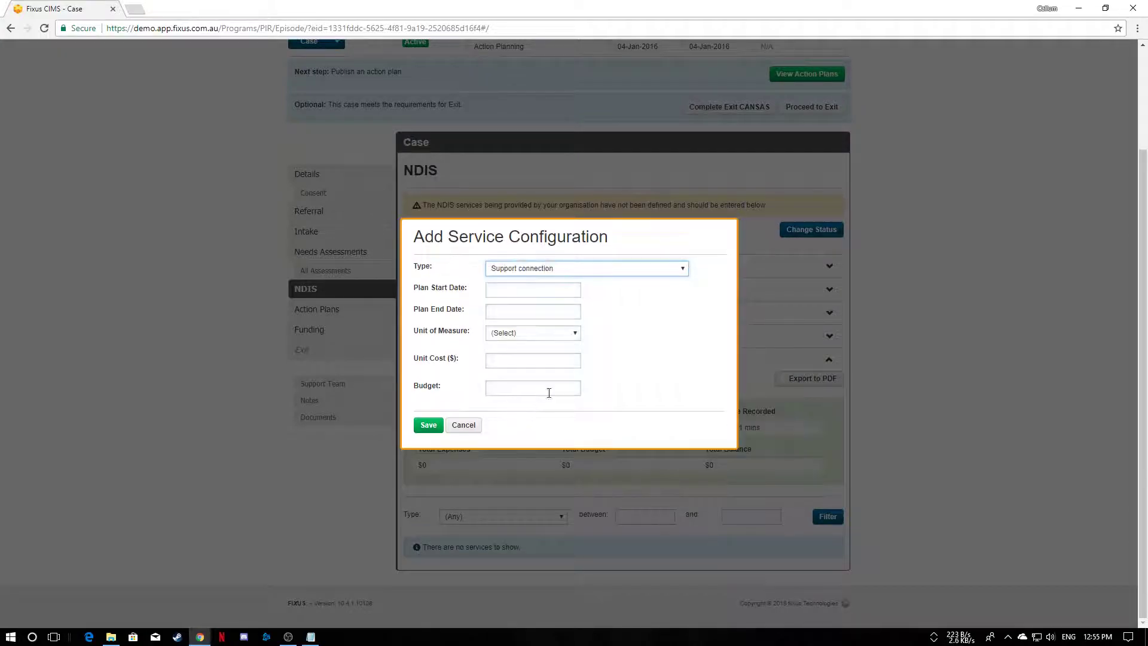
{"action": "left_click", "coordinate": [524, 290]}
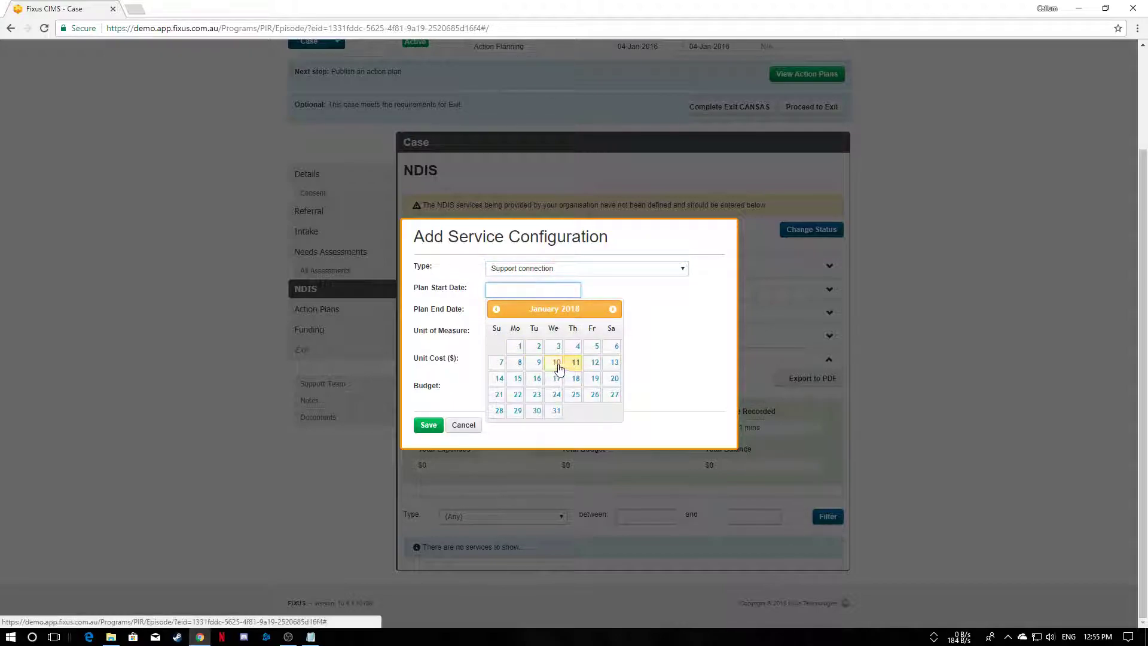
{"action": "left_click", "coordinate": [519, 347]}
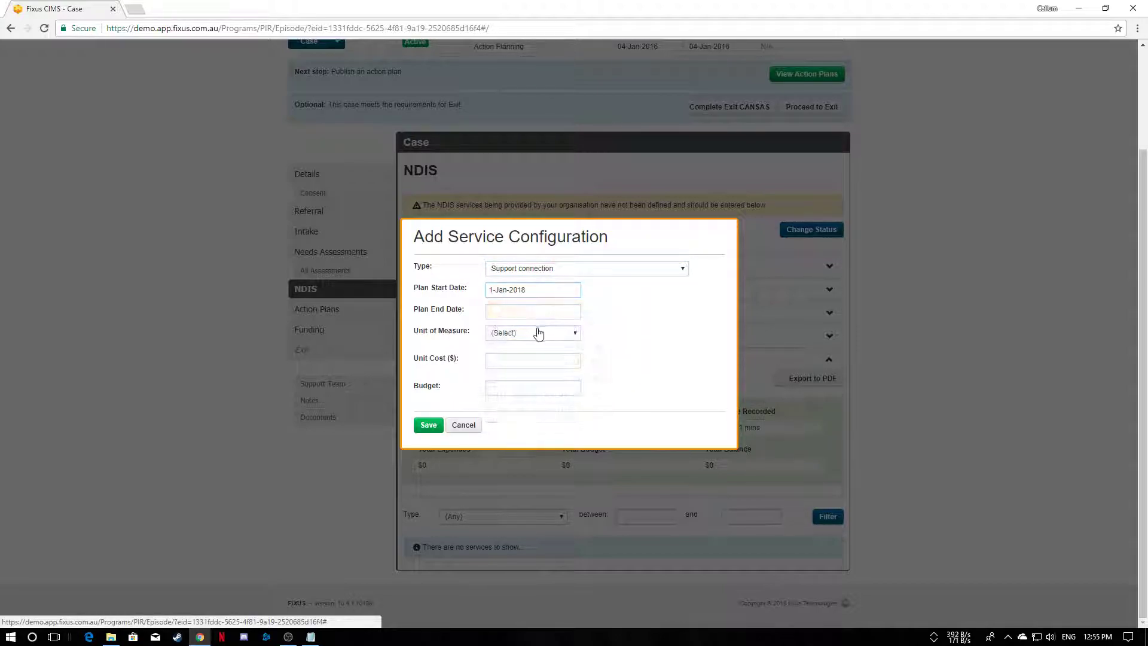
Step: Set the plan end date of the Support connection configuration to 31-Dec-2018
{"action": "left_click", "coordinate": [549, 312]}
{"action": "left_click", "coordinate": [612, 331]}
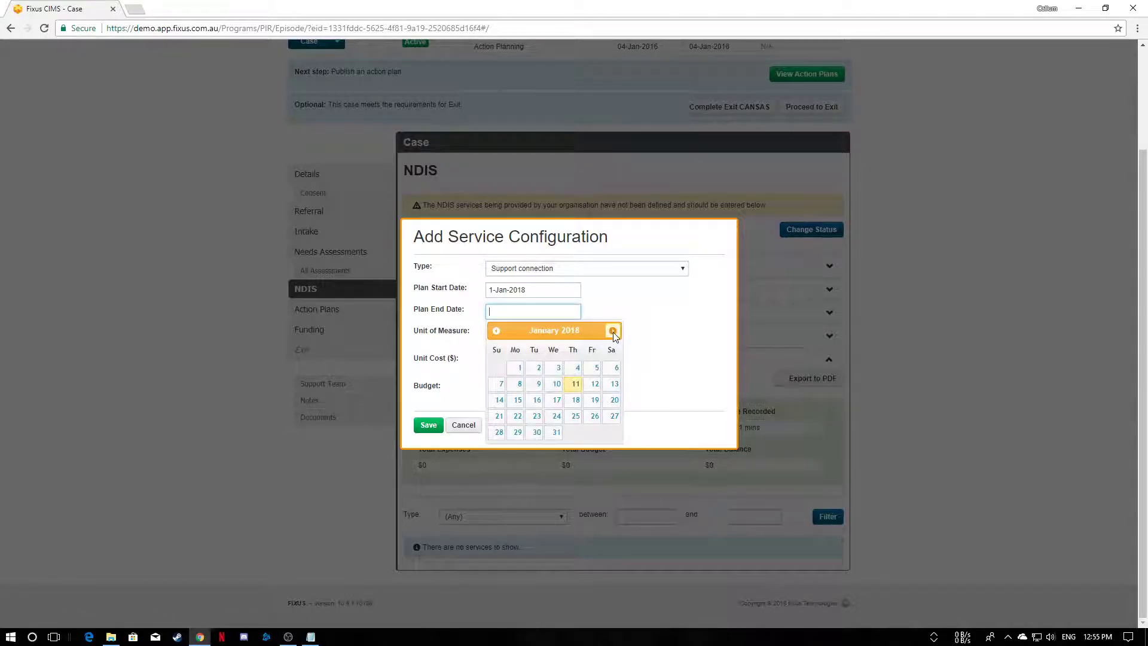
{"action": "left_click", "coordinate": [612, 330]}
{"action": "left_click", "coordinate": [612, 331]}
{"action": "left_click", "coordinate": [613, 332]}
{"action": "left_click", "coordinate": [613, 332]}
{"action": "left_click", "coordinate": [612, 331]}
{"action": "left_click", "coordinate": [613, 331]}
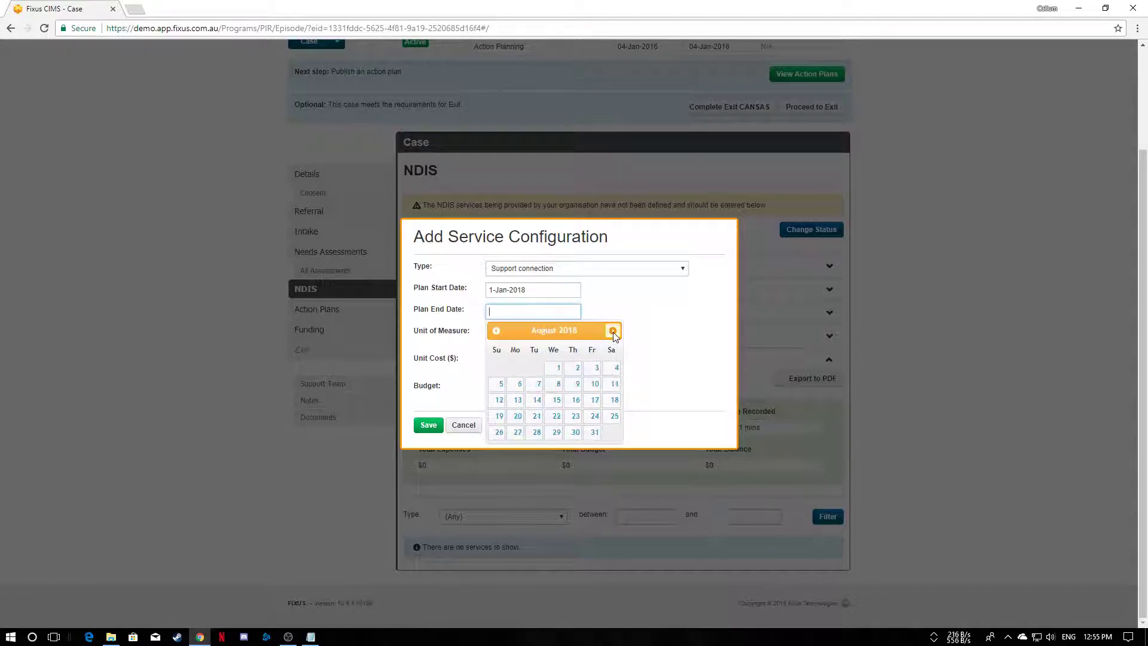
{"action": "left_click", "coordinate": [613, 331]}
{"action": "left_click", "coordinate": [613, 331]}
{"action": "left_click", "coordinate": [613, 331]}
{"action": "left_click", "coordinate": [613, 331]}
{"action": "left_click", "coordinate": [517, 448]}
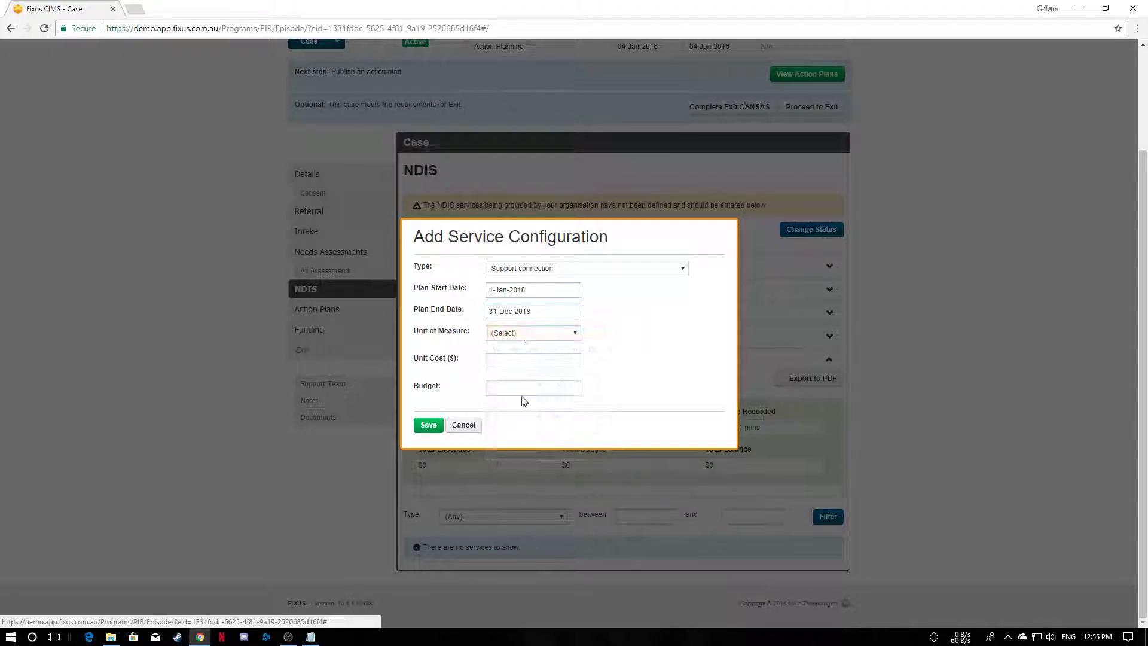
Step: Give the configuration an Annual unit of measure, a unit cost of 0 and a budget of 10000, and save it
{"action": "left_click", "coordinate": [524, 335]}
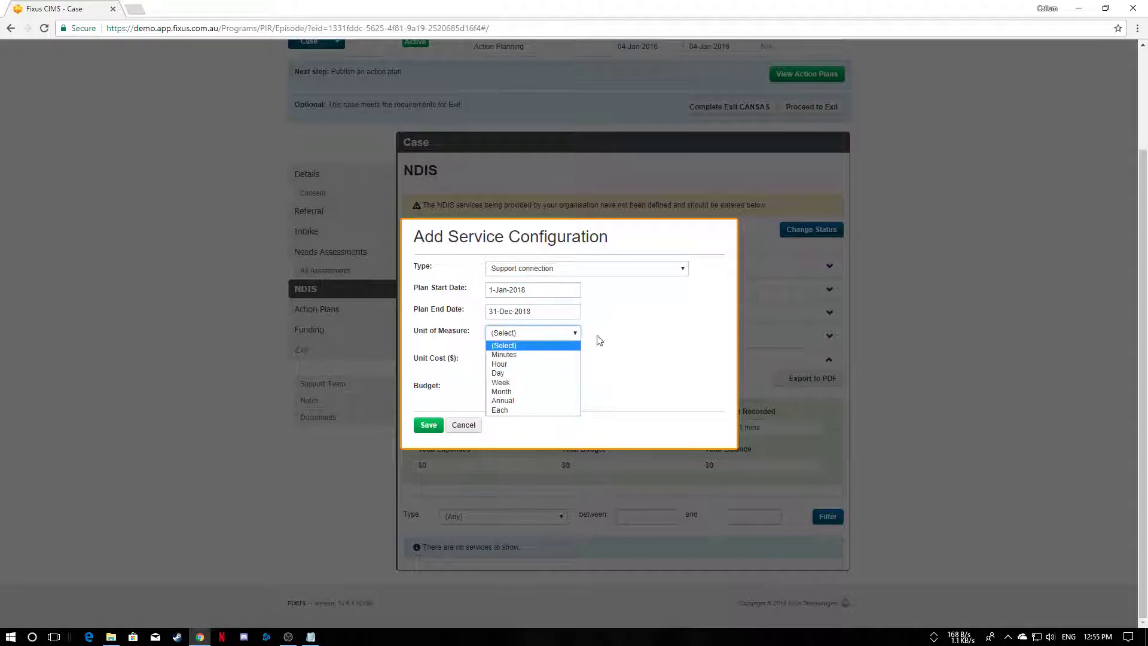
{"action": "left_click", "coordinate": [510, 402]}
{"action": "left_click", "coordinate": [520, 362]}
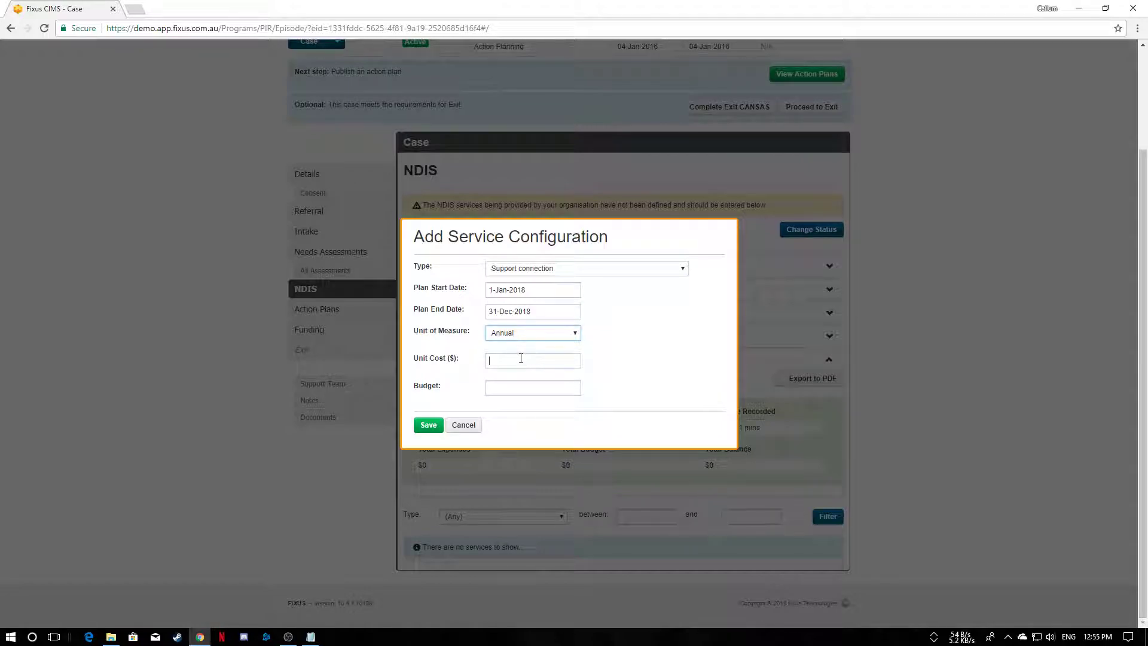
{"action": "type", "text": "0"}
{"action": "left_click", "coordinate": [526, 388]}
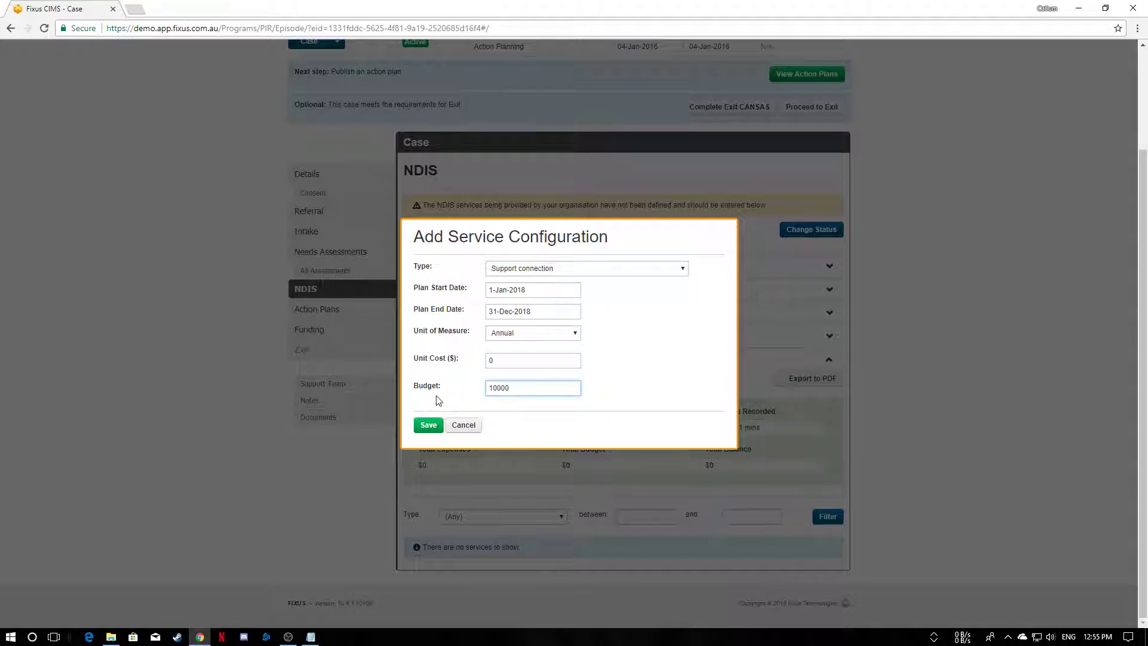
{"action": "left_click", "coordinate": [429, 426]}
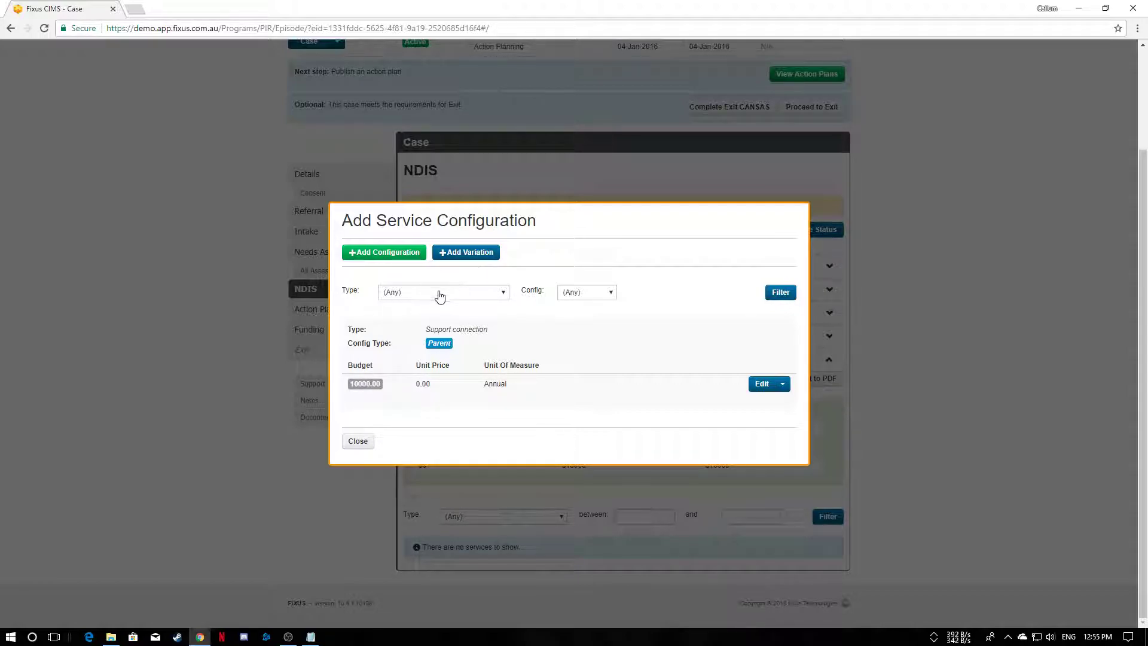
Step: Start a Support connection variation named "Visit In Hours" with the description "Social Visit to Client in normal hours"
{"action": "left_click", "coordinate": [476, 256]}
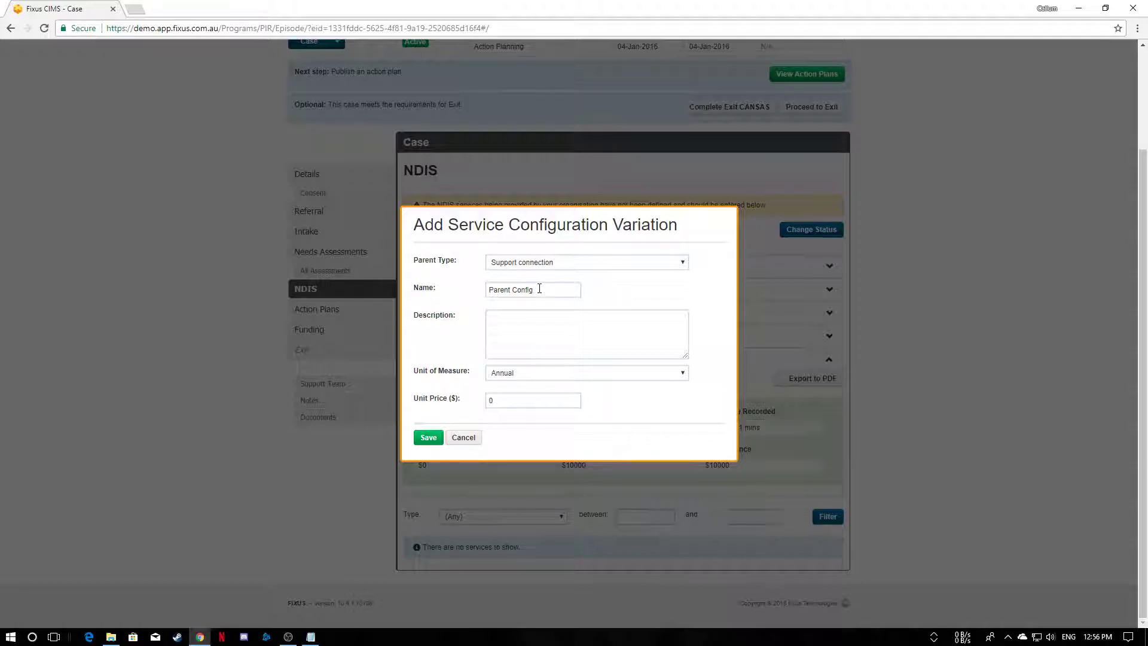
{"action": "left_click_drag", "start_coordinate": [539, 288], "coordinate": [461, 291]}
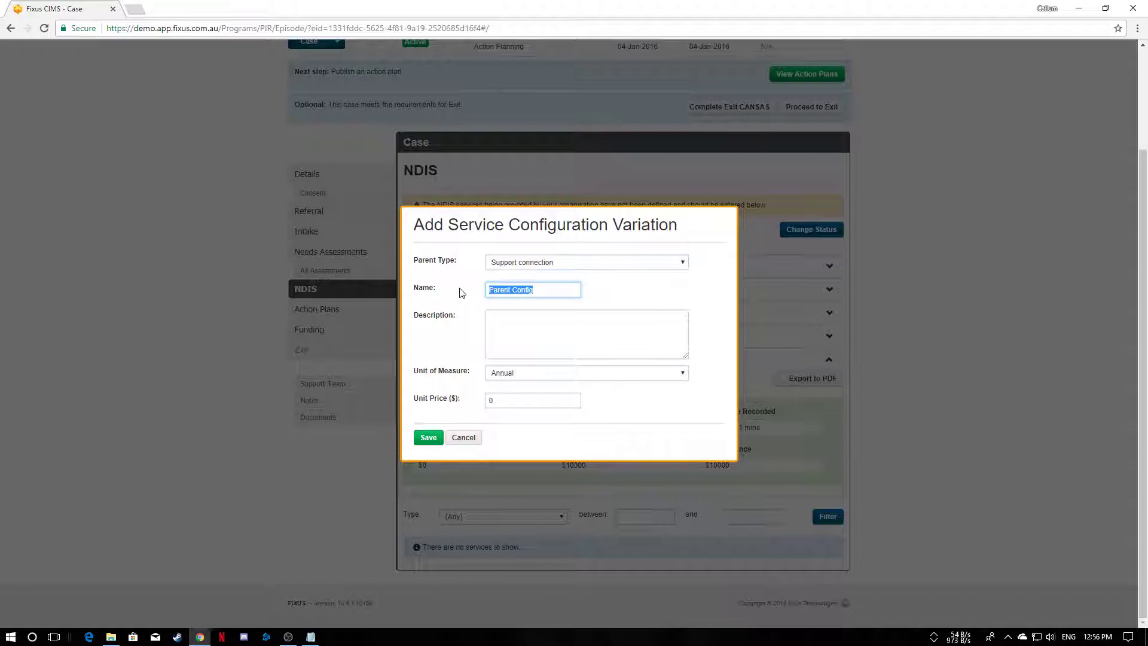
{"action": "type", "text": "Visit"}
{"action": "key", "text": "BackSpace"}
{"action": "type", "text": "Hours"}
{"action": "left_click", "coordinate": [512, 318]}
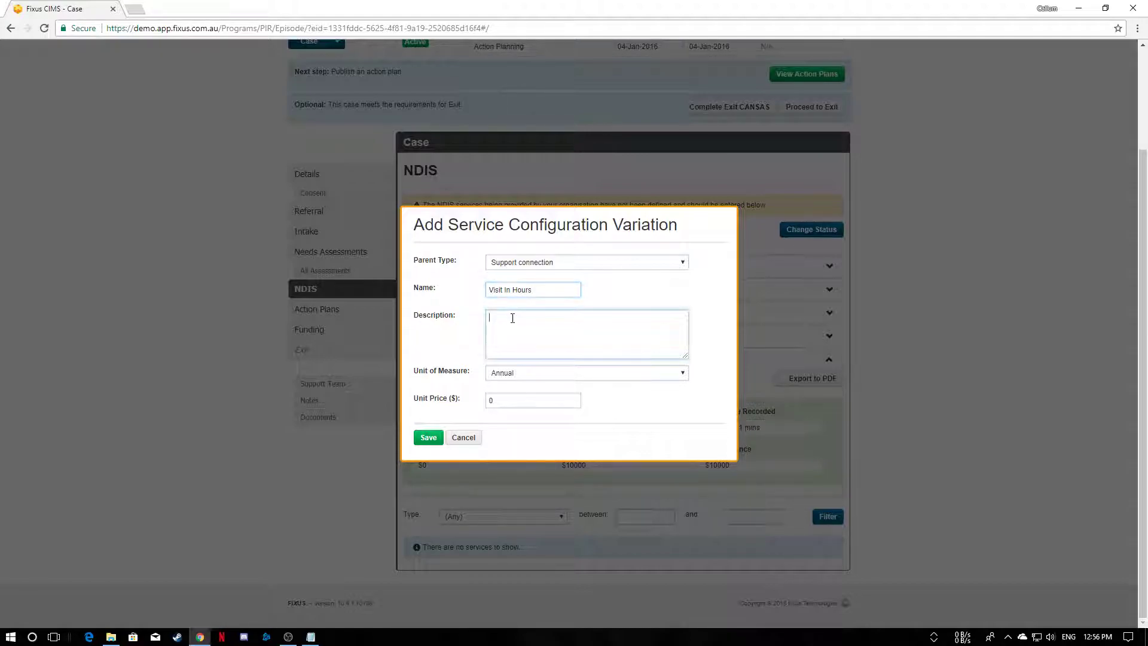
{"action": "type", "text": "Social Visit to Client in normal hours"}
Step: Set the variation's unit of measure to Hour and its unit price to 60, and save it
{"action": "left_click", "coordinate": [541, 373]}
{"action": "left_click", "coordinate": [505, 406]}
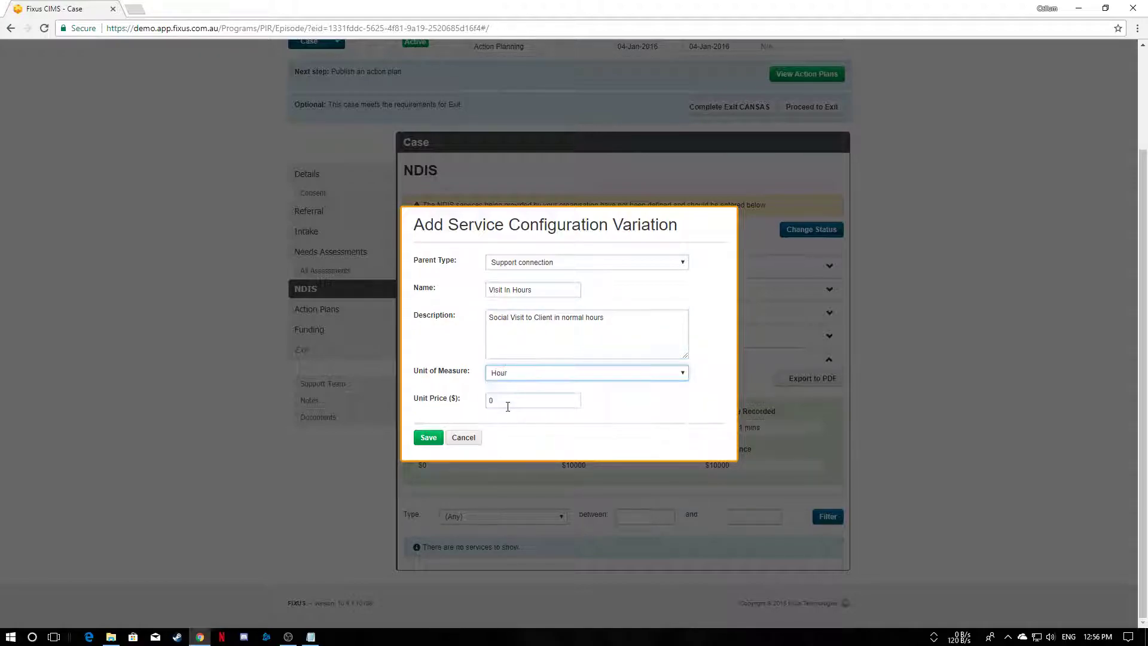
{"action": "left_click", "coordinate": [525, 404]}
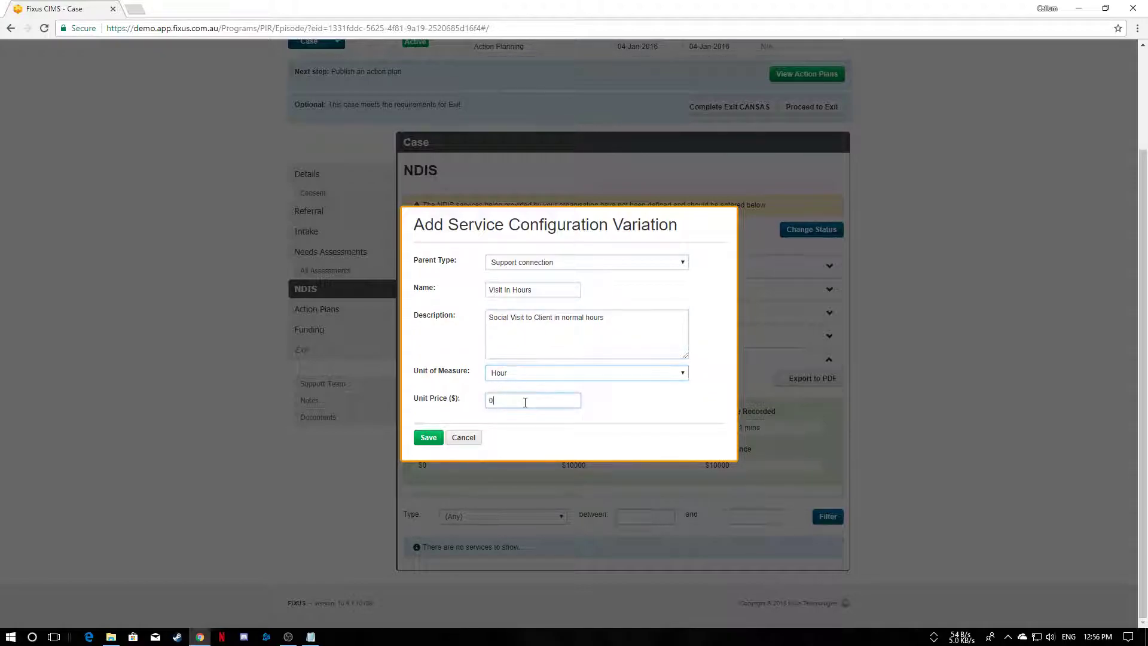
{"action": "left_click_drag", "start_coordinate": [499, 400], "coordinate": [450, 396]}
{"action": "type", "text": "60."}
{"action": "left_click", "coordinate": [429, 438]}
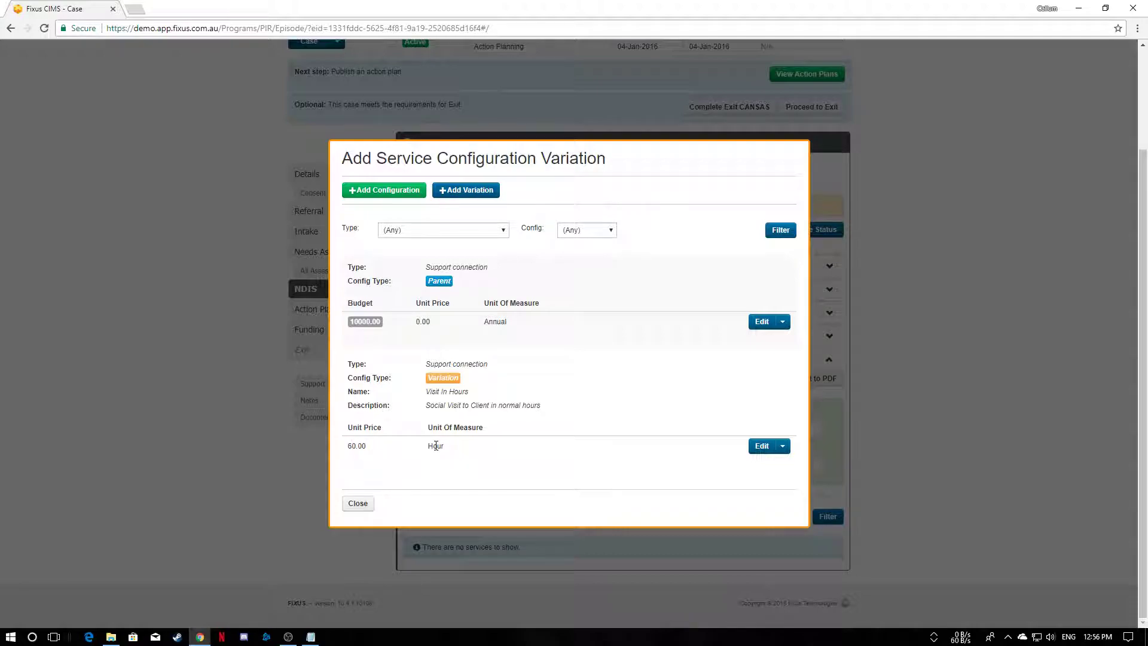
Step: Start another variation named "Visit Out of Hours" with the description "Social Visit to Client out of normal hours"
{"action": "left_click", "coordinate": [471, 190]}
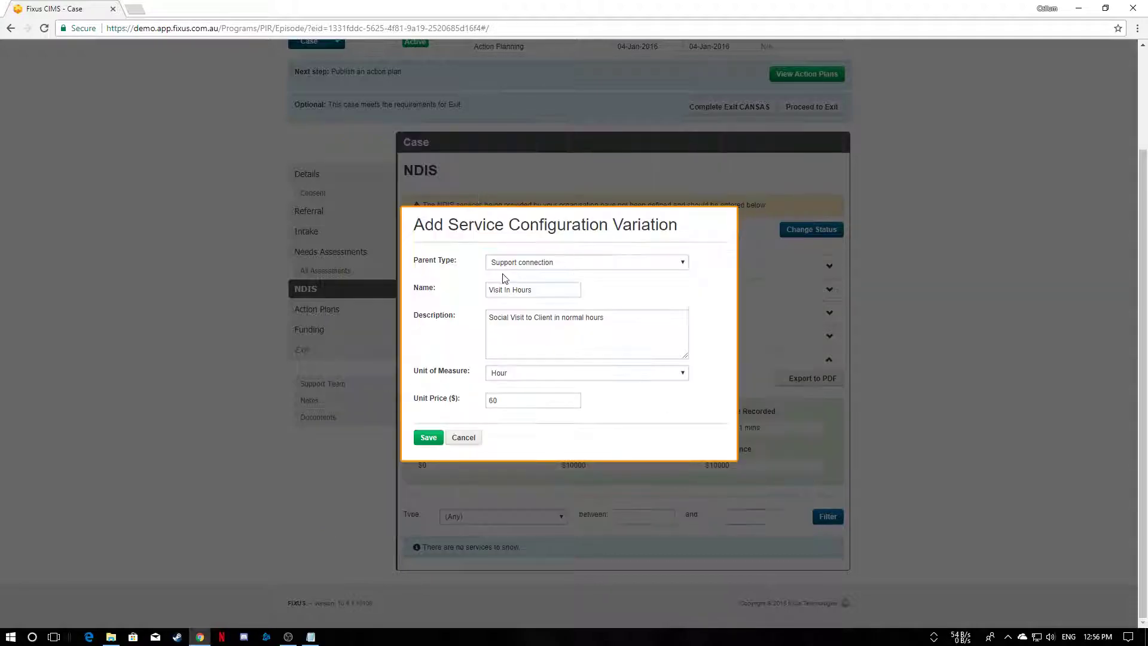
{"action": "double_click", "coordinate": [507, 290]}
{"action": "type", "text": "Out of"}
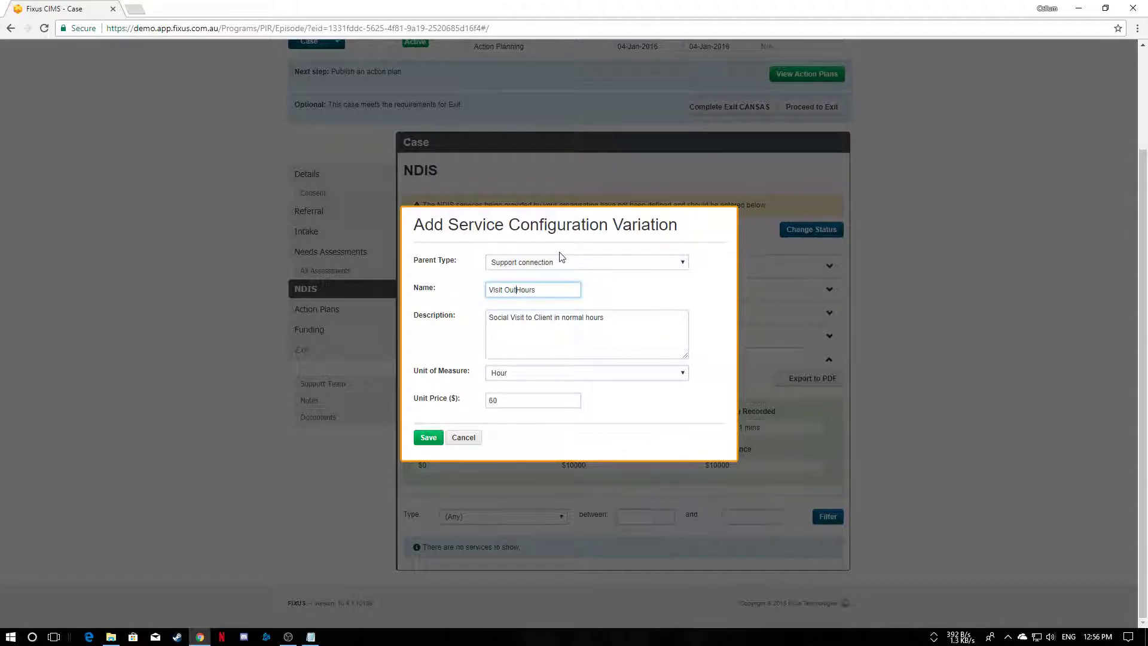
{"action": "double_click", "coordinate": [556, 318]}
{"action": "type", "text": "i"}
{"action": "key", "text": "BackSpace"}
{"action": "type", "text": "out of"}
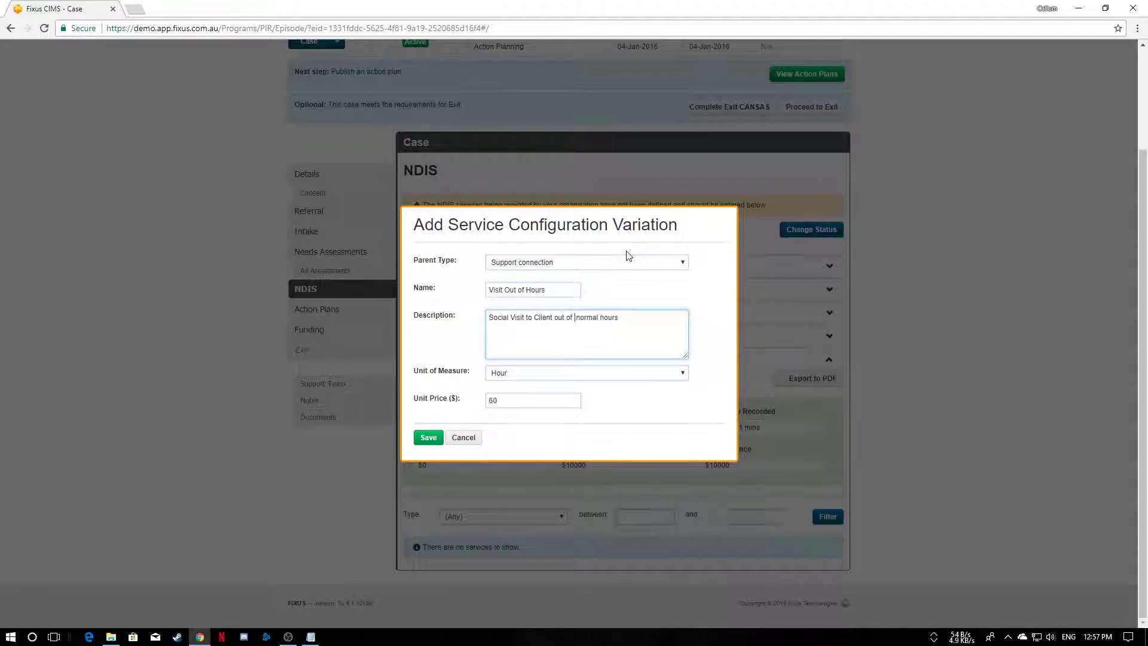
{"action": "key", "text": "BackSpace"}
Step: Set the out-of-hours variation's unit price to 120, save it, and close the service configuration list after reviewing it
{"action": "left_click_drag", "start_coordinate": [506, 400], "coordinate": [421, 407]}
{"action": "type", "text": "120"}
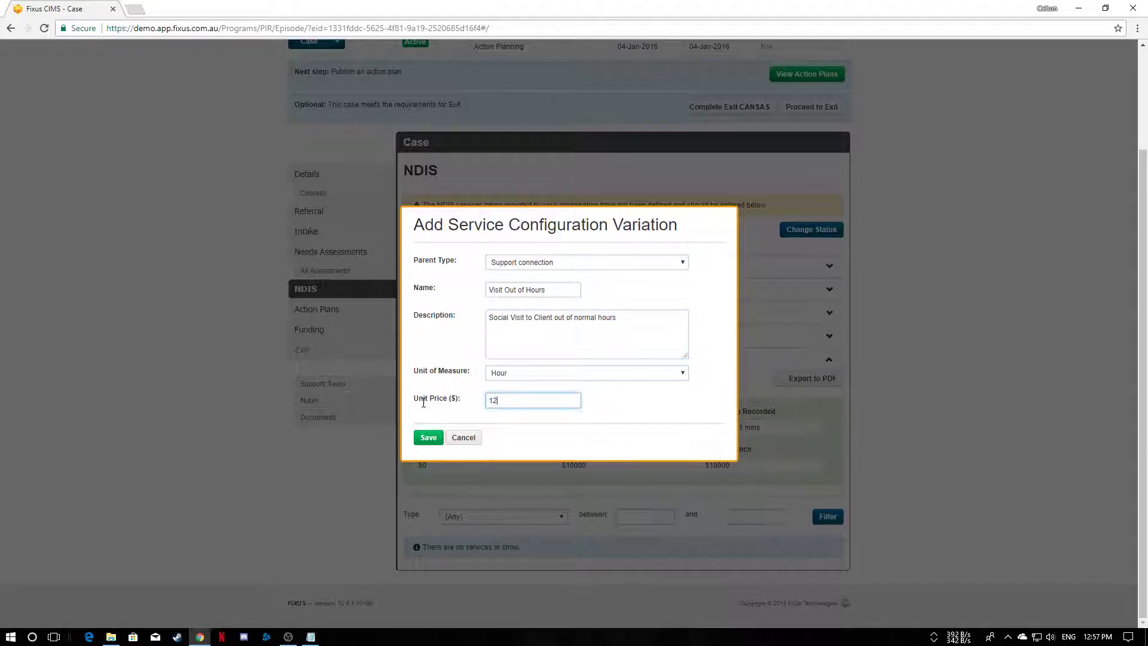
{"action": "left_click", "coordinate": [428, 440]}
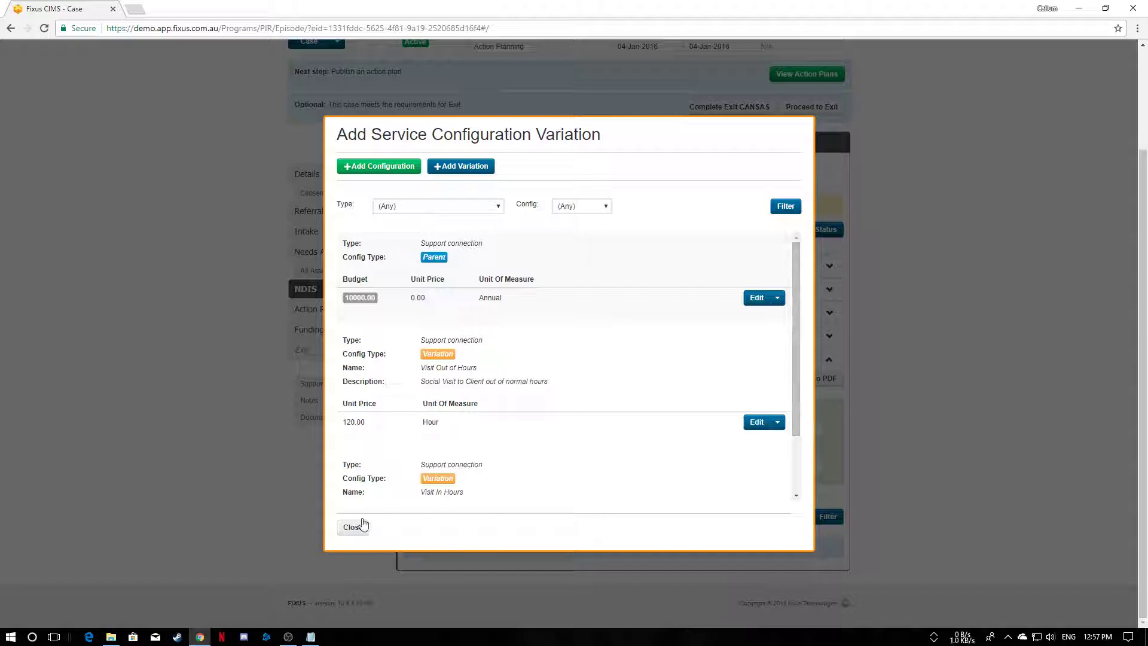
{"action": "scroll", "coordinate": [778, 493], "scroll_direction": "down", "scroll_amount": 2}
{"action": "scroll", "coordinate": [778, 493], "scroll_direction": "up", "scroll_amount": 2}
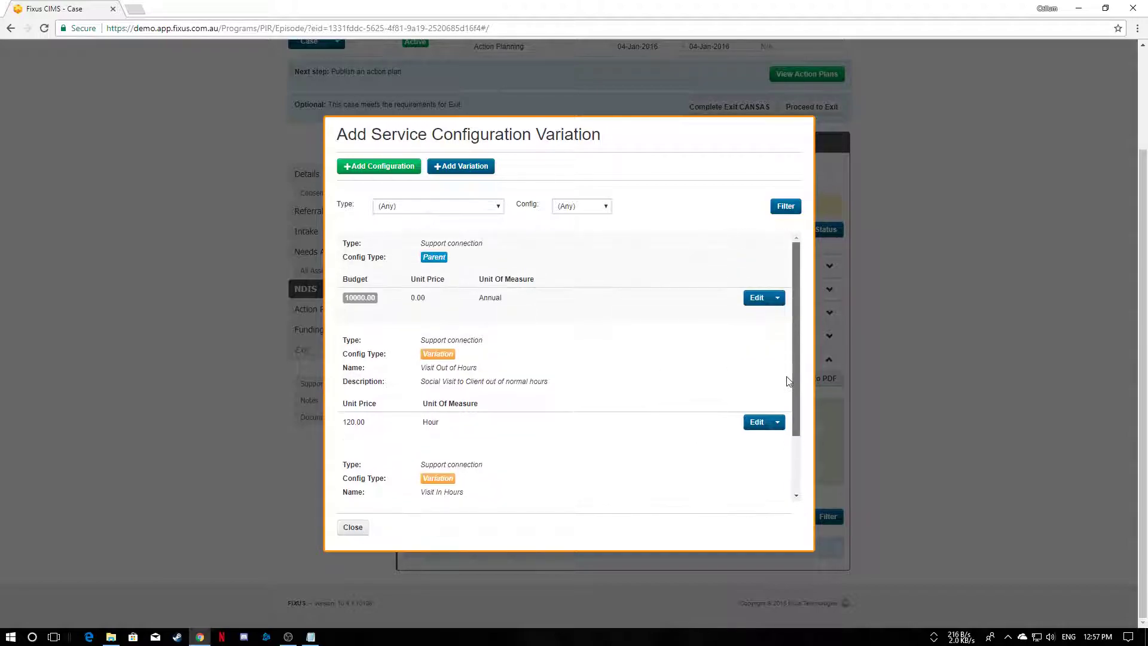
{"action": "left_click", "coordinate": [352, 527]}
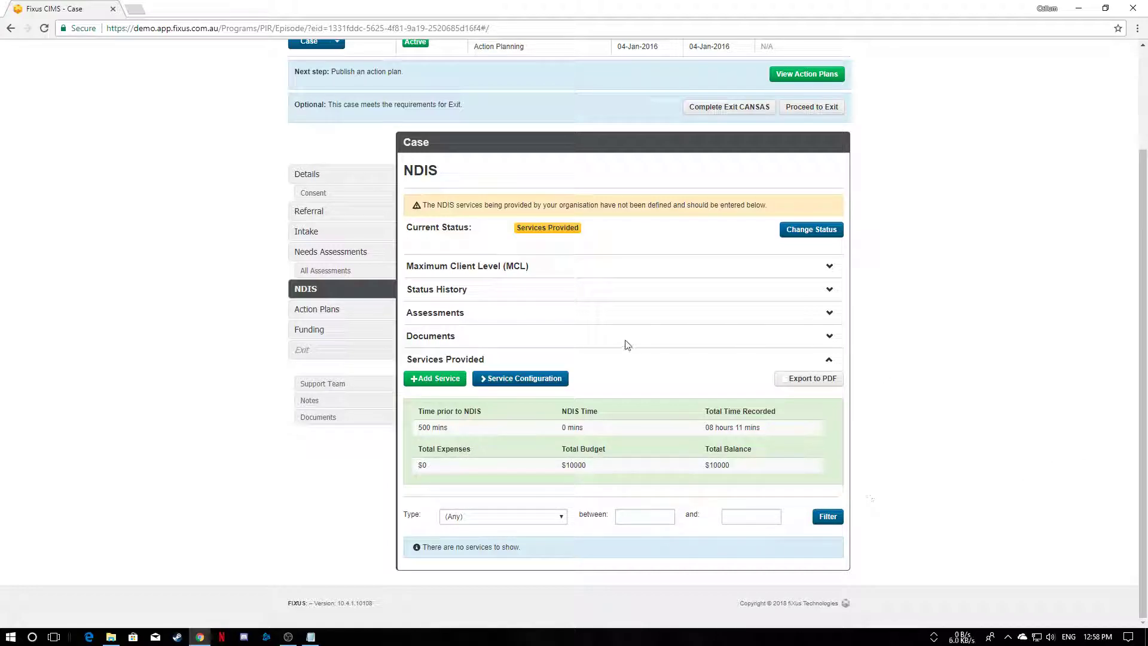
Step: Start a services provided record dated 12-Jan-2018 with type Support connection and variation Visit Out of Hours
{"action": "left_click", "coordinate": [432, 380]}
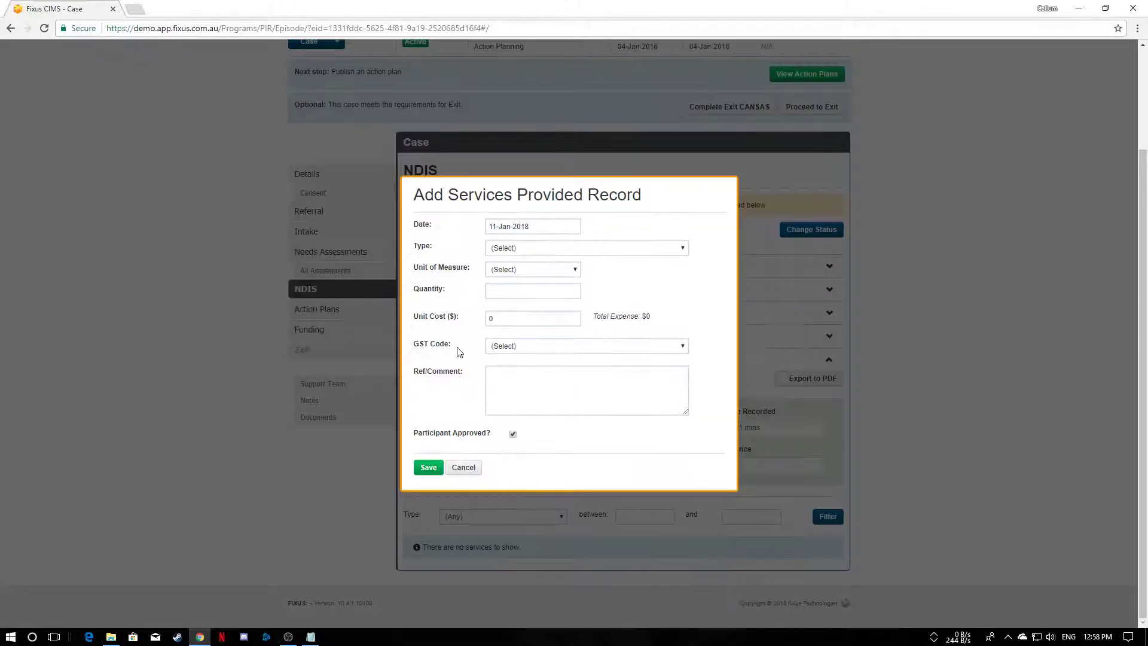
{"action": "left_click", "coordinate": [537, 227]}
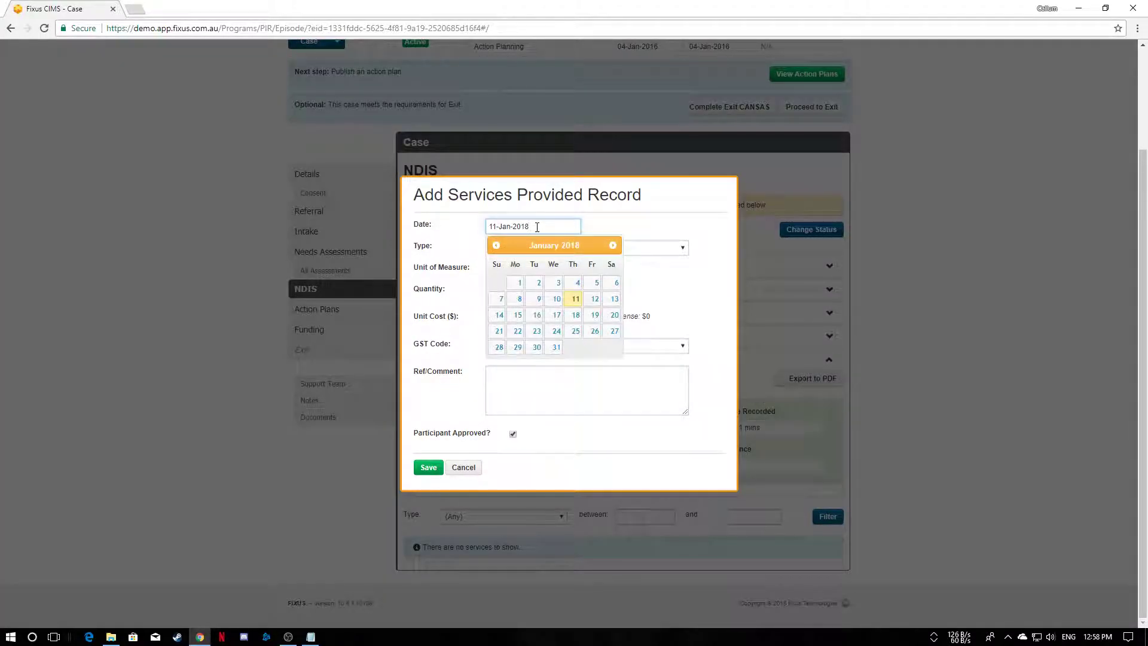
{"action": "left_click", "coordinate": [594, 302]}
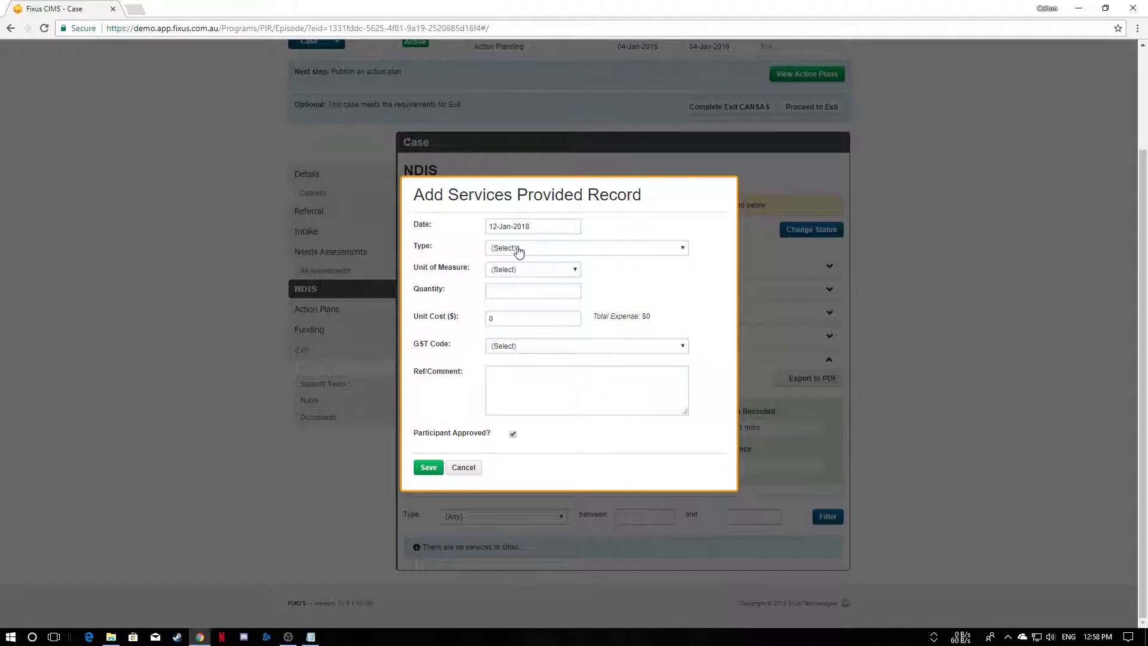
{"action": "left_click", "coordinate": [683, 249]}
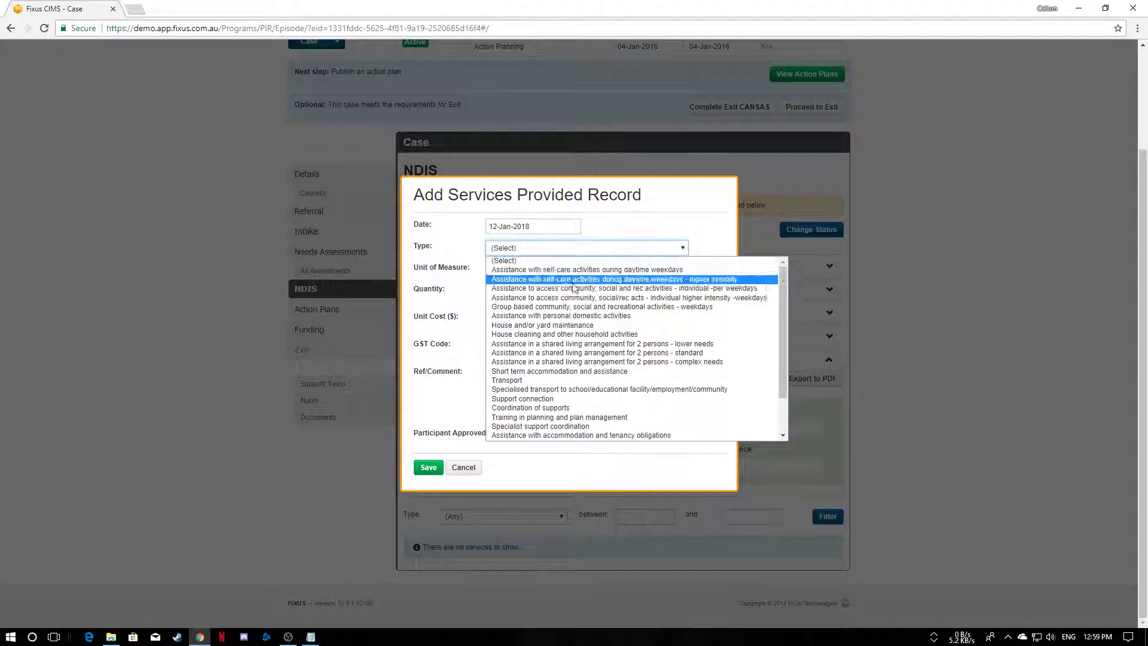
{"action": "left_click", "coordinate": [547, 398]}
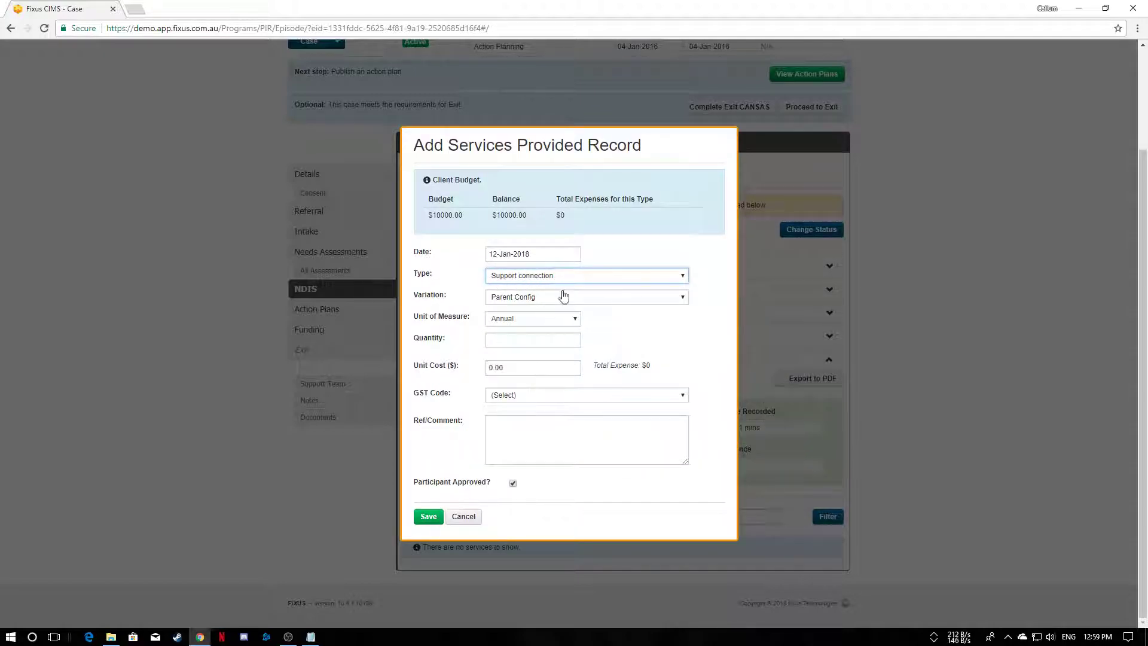
{"action": "left_click", "coordinate": [669, 298]}
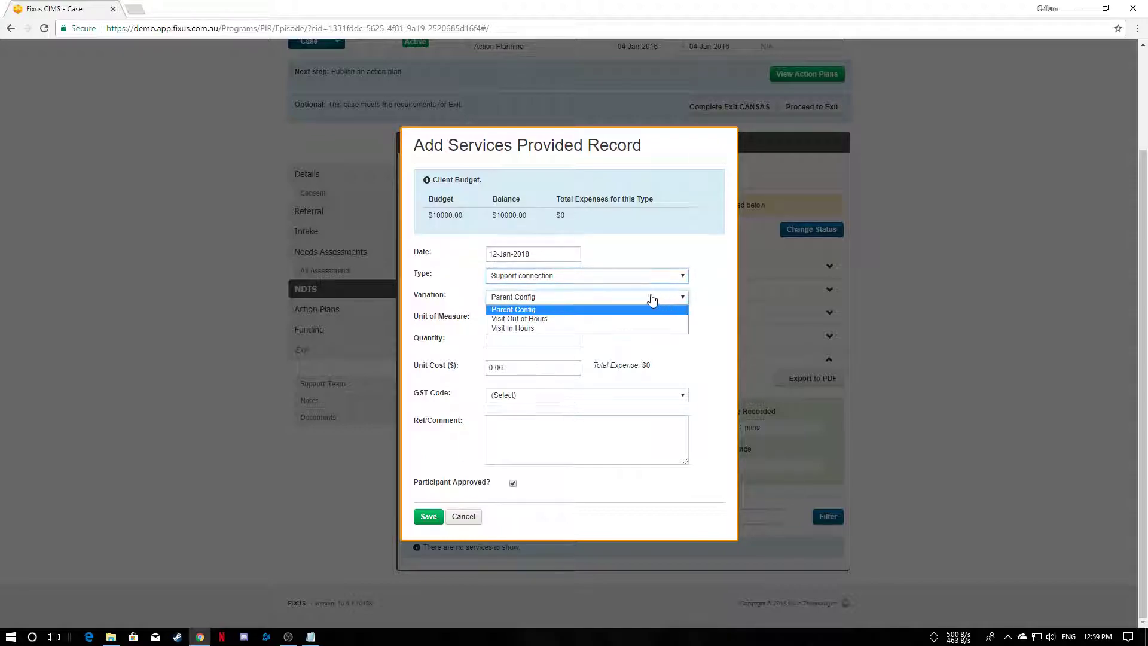
{"action": "left_click", "coordinate": [518, 319]}
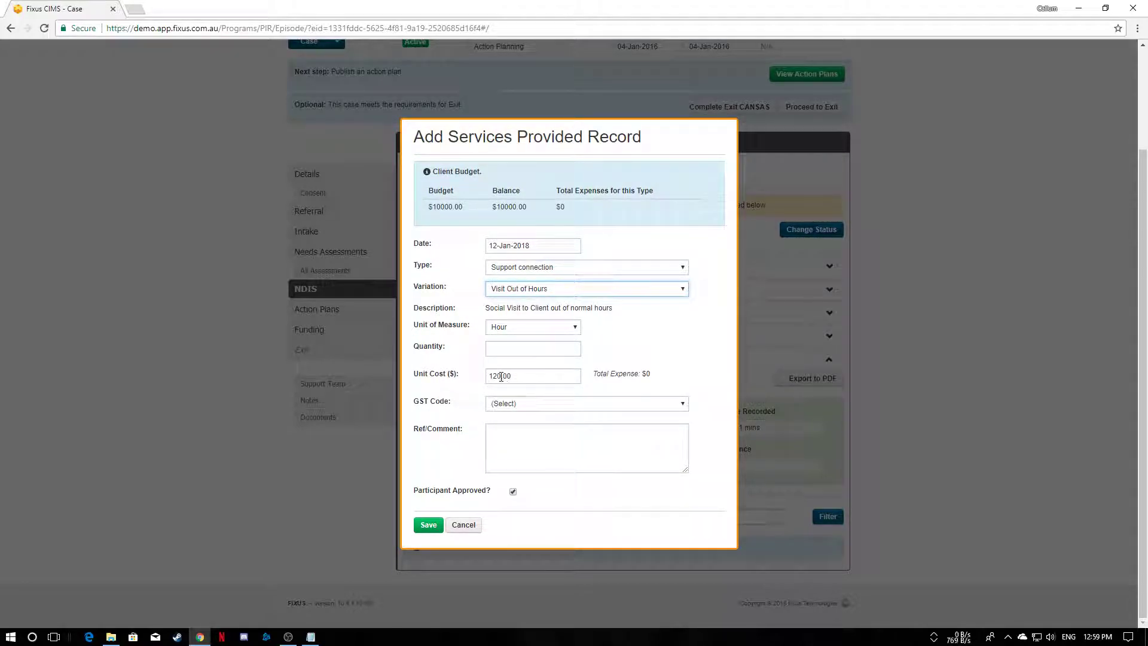
Step: Change the record's unit of measure to Minutes and enter a quantity of 10
{"action": "left_click", "coordinate": [527, 329]}
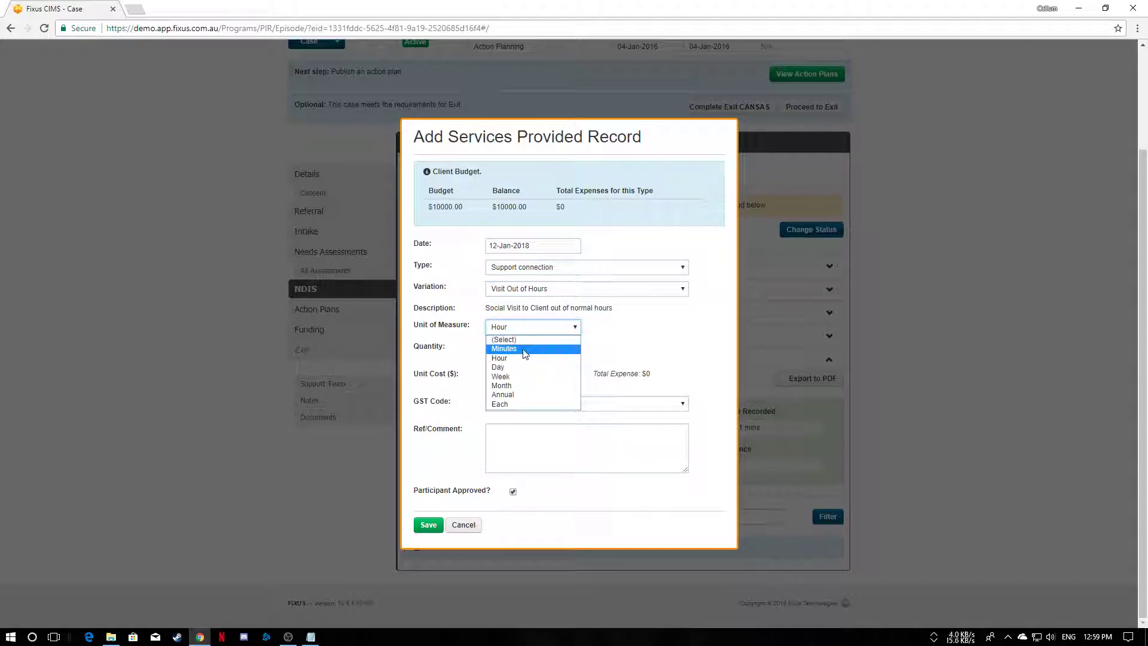
{"action": "left_click", "coordinate": [505, 349]}
{"action": "left_click", "coordinate": [509, 345]}
{"action": "type", "text": "10"}
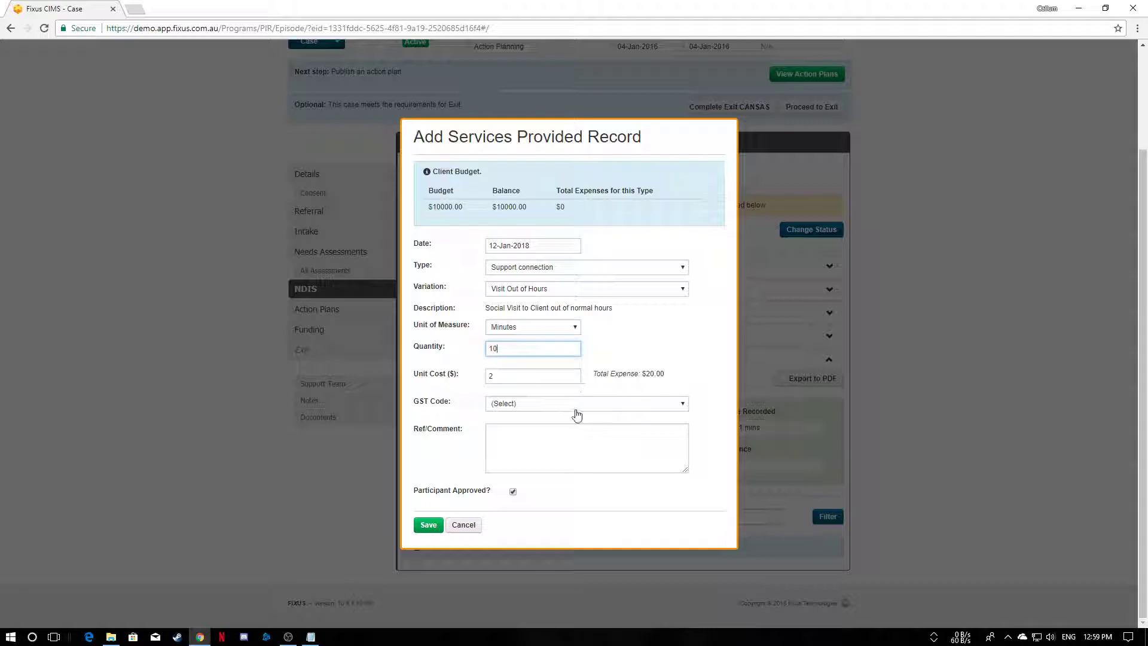
Step: Set the GST code to Tax Free (0%), add the comment "Dropped off a form to complete." and save the record
{"action": "left_click", "coordinate": [603, 405]}
{"action": "left_click", "coordinate": [516, 426]}
{"action": "left_click", "coordinate": [531, 425]}
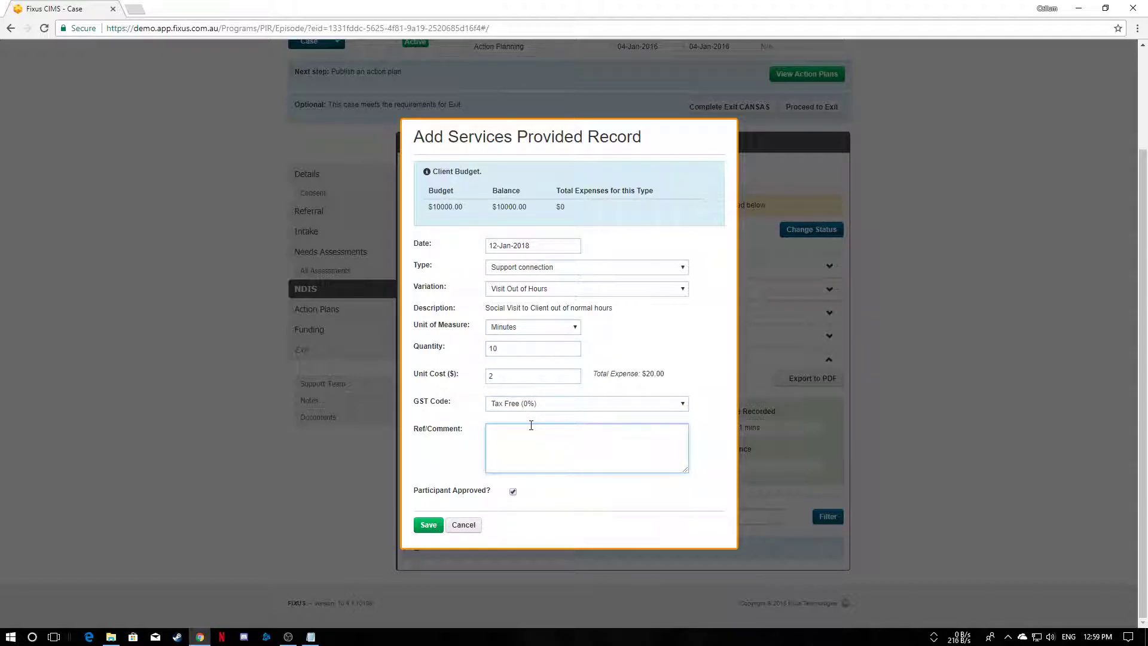
{"action": "type", "text": "Dropped off a form to complete."}
{"action": "left_click", "coordinate": [428, 525]}
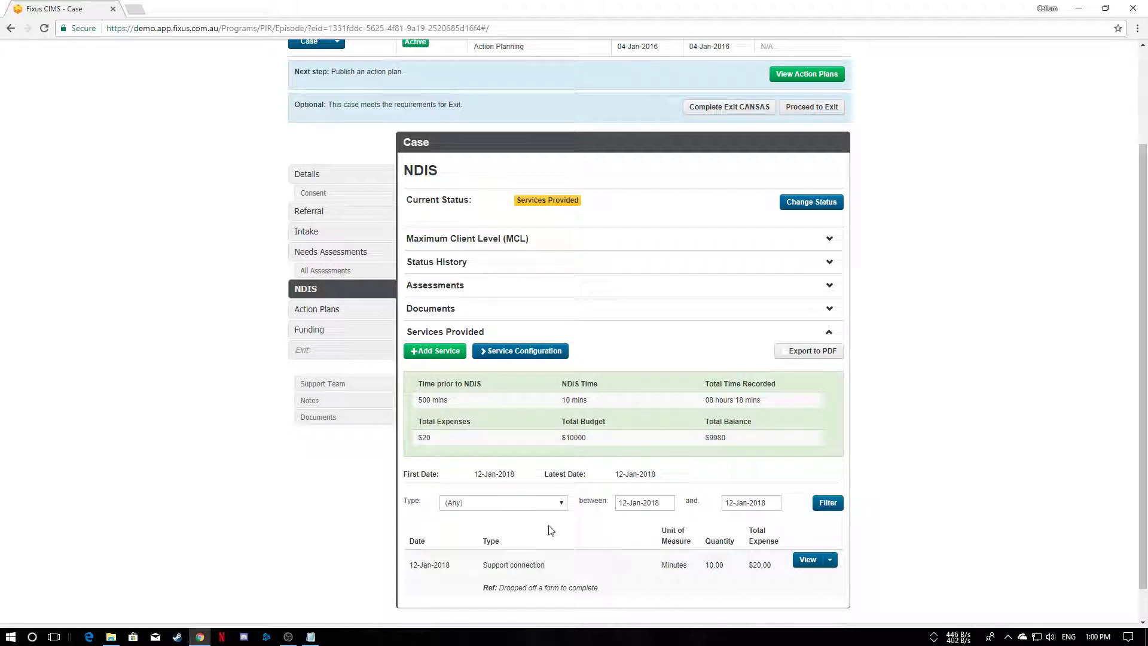
Step: Start another services provided record and select House and/or yard maintenance as its type
{"action": "scroll", "coordinate": [1014, 530], "scroll_direction": "down", "scroll_amount": 1}
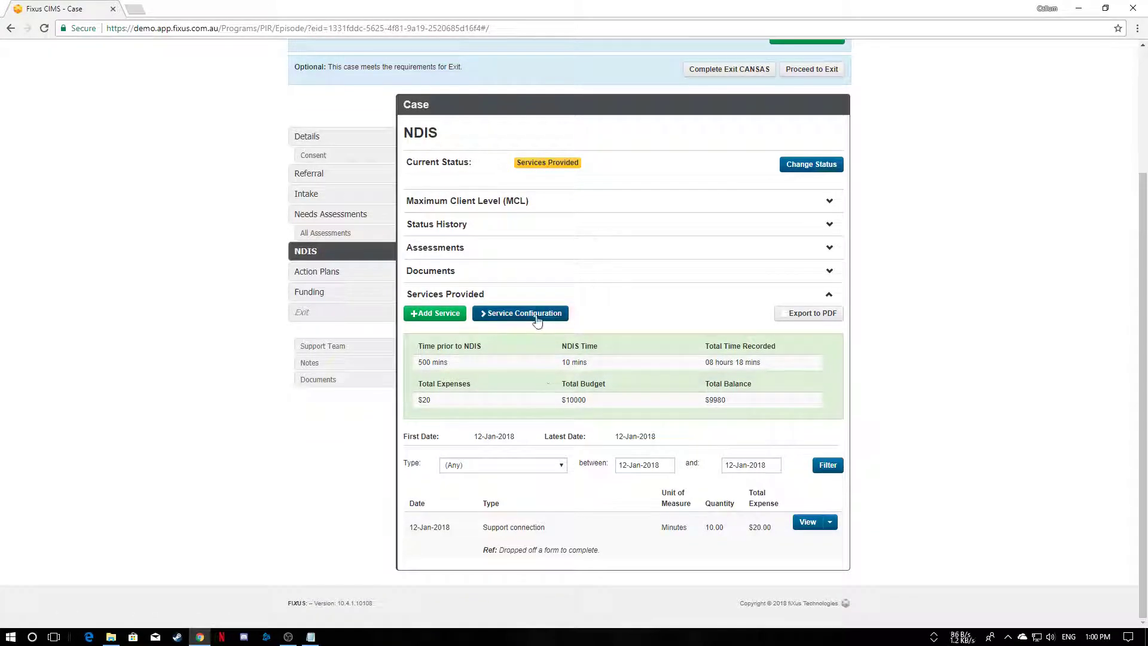
{"action": "left_click", "coordinate": [450, 314]}
{"action": "left_click", "coordinate": [548, 250]}
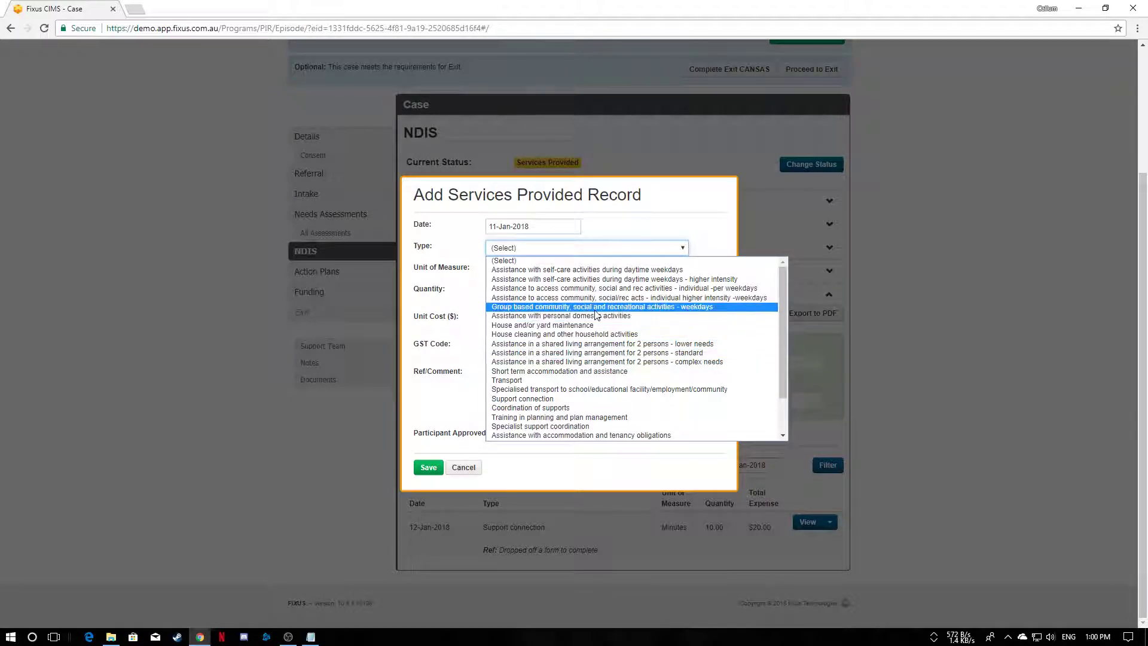
{"action": "left_click", "coordinate": [550, 324]}
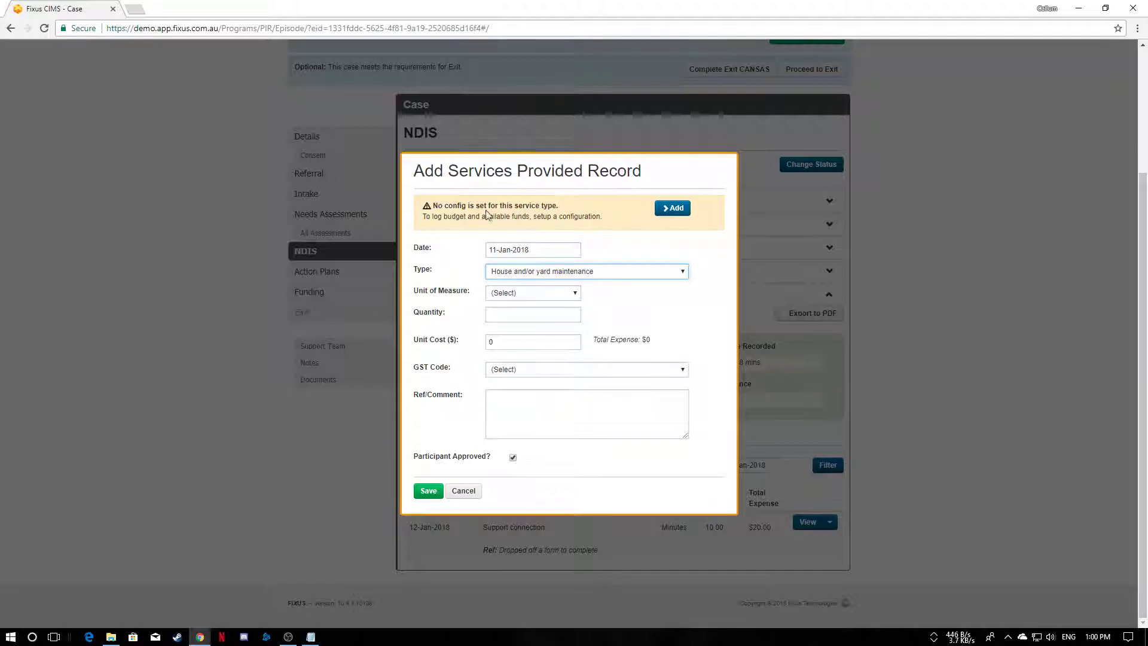
Step: Change the record's type to Support connection, with date 12-Jan-2018 and variation Visit In Hours
{"action": "left_click", "coordinate": [531, 273]}
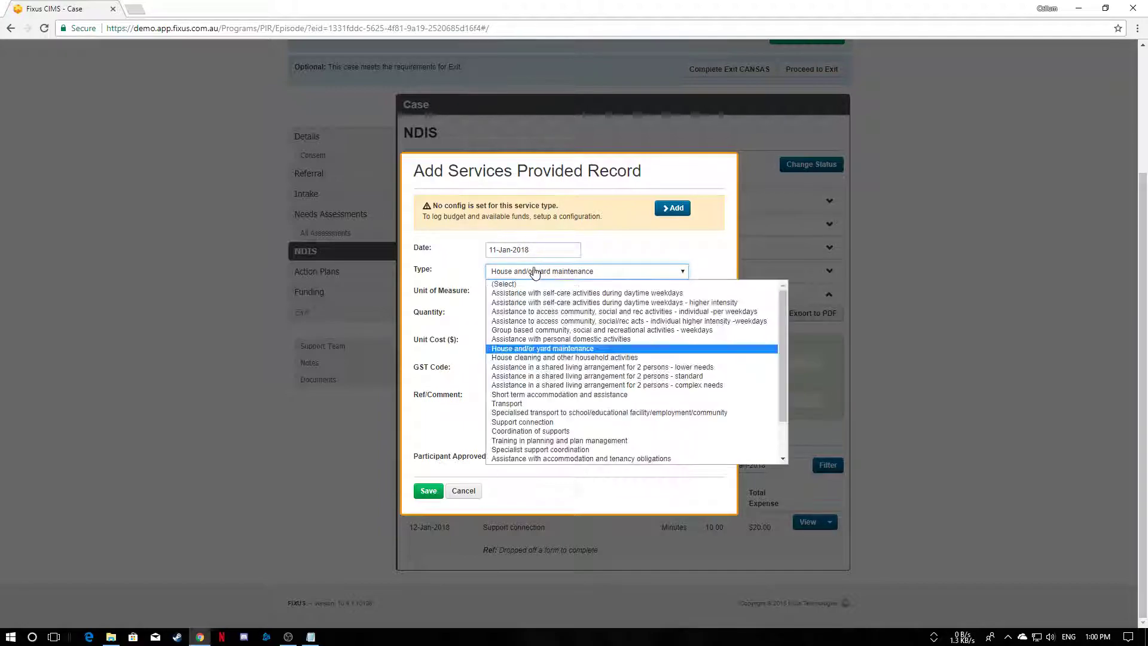
{"action": "left_click", "coordinate": [526, 422]}
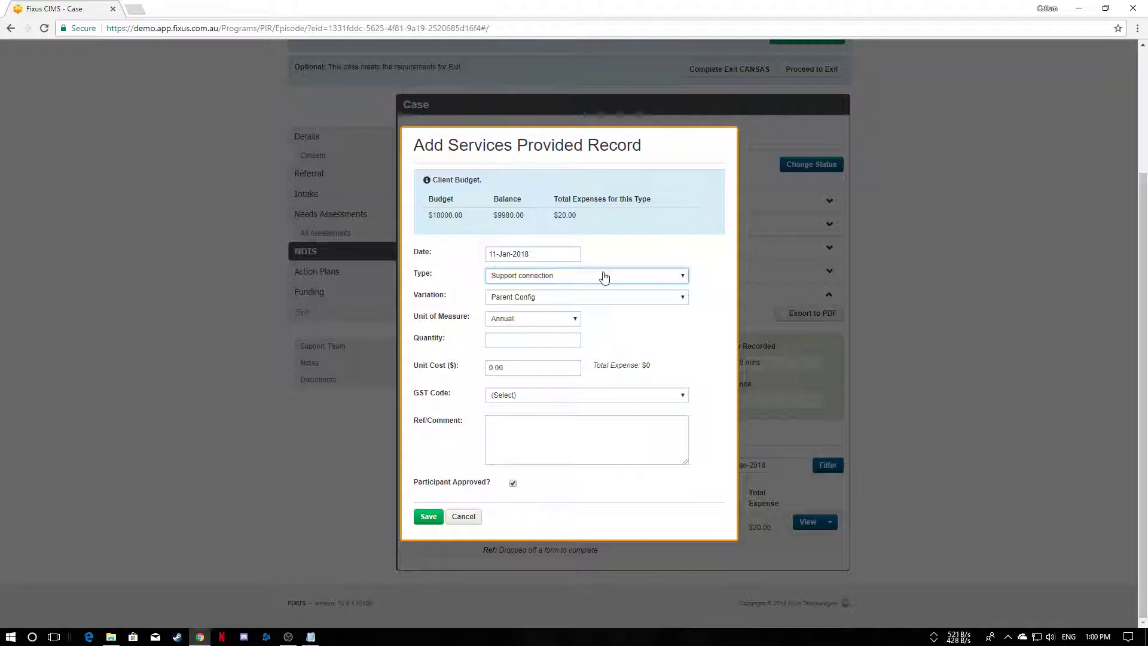
{"action": "left_click", "coordinate": [500, 254]}
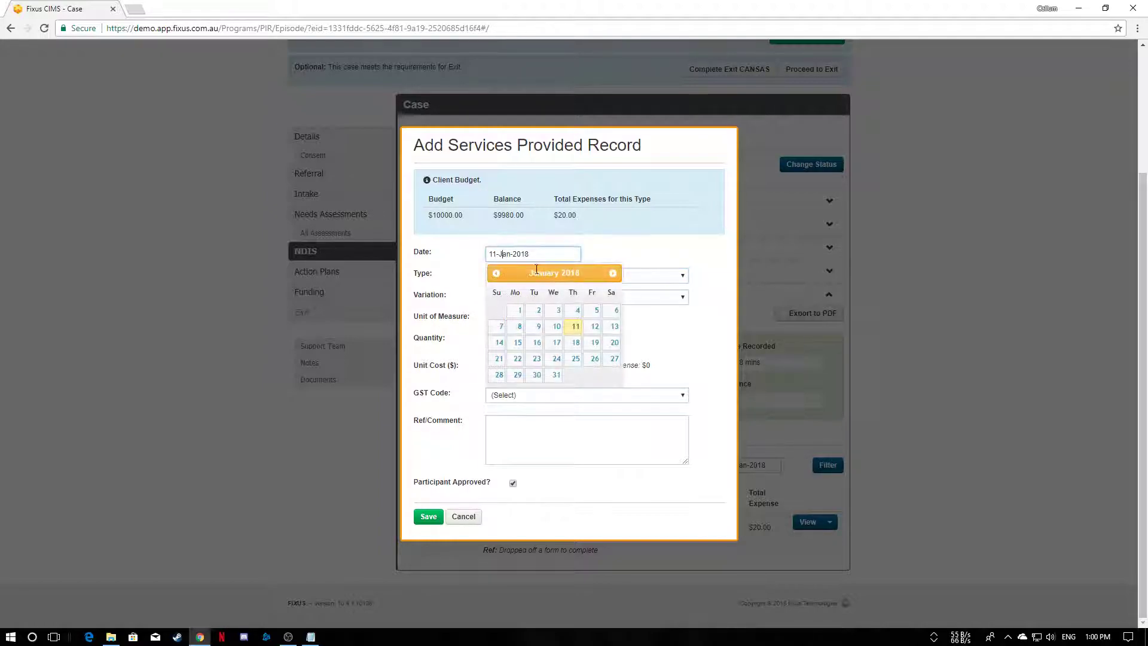
{"action": "left_click", "coordinate": [595, 328]}
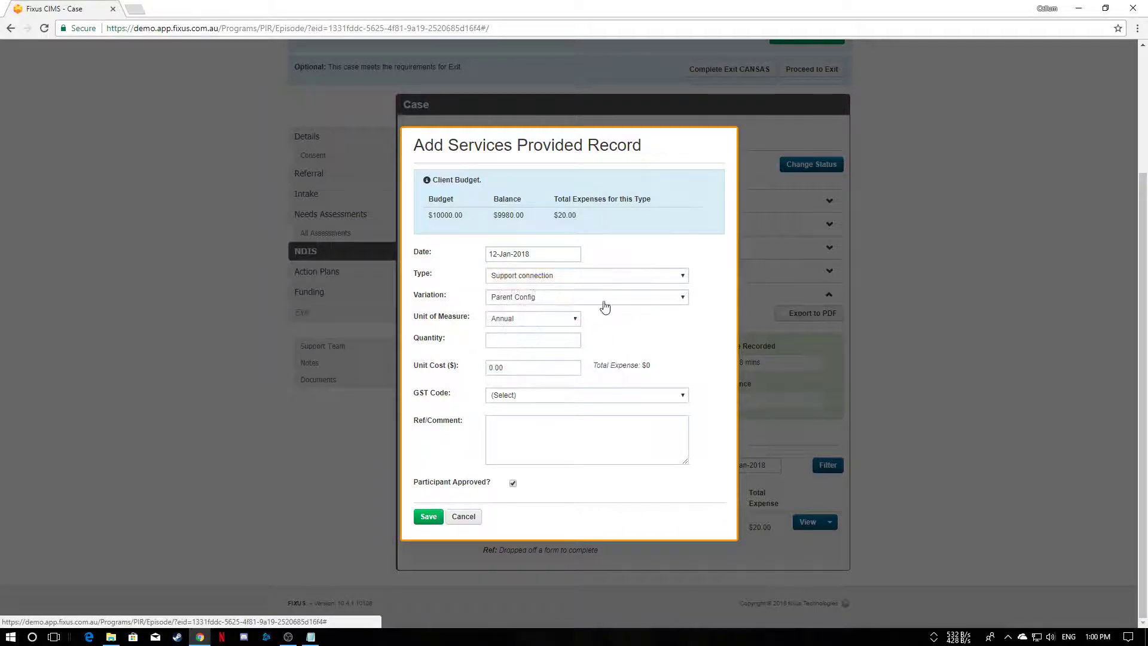
{"action": "left_click", "coordinate": [538, 299]}
{"action": "left_click", "coordinate": [524, 328]}
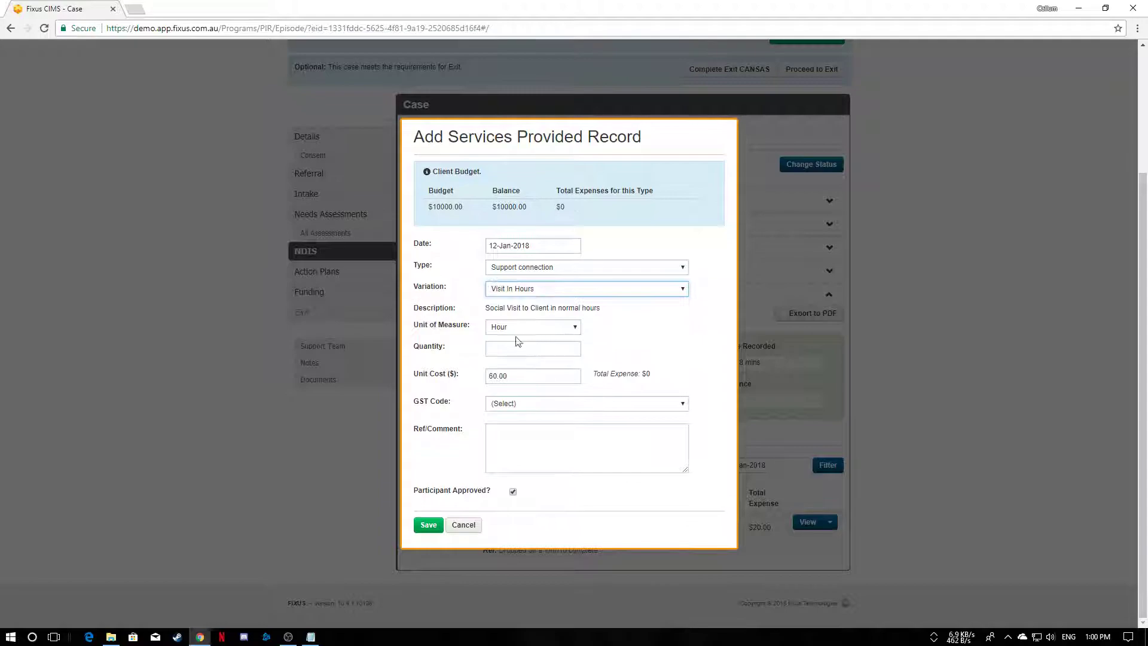
Step: Enter a quantity of 2 and set the GST code to Tax Free (0%)
{"action": "left_click", "coordinate": [511, 346]}
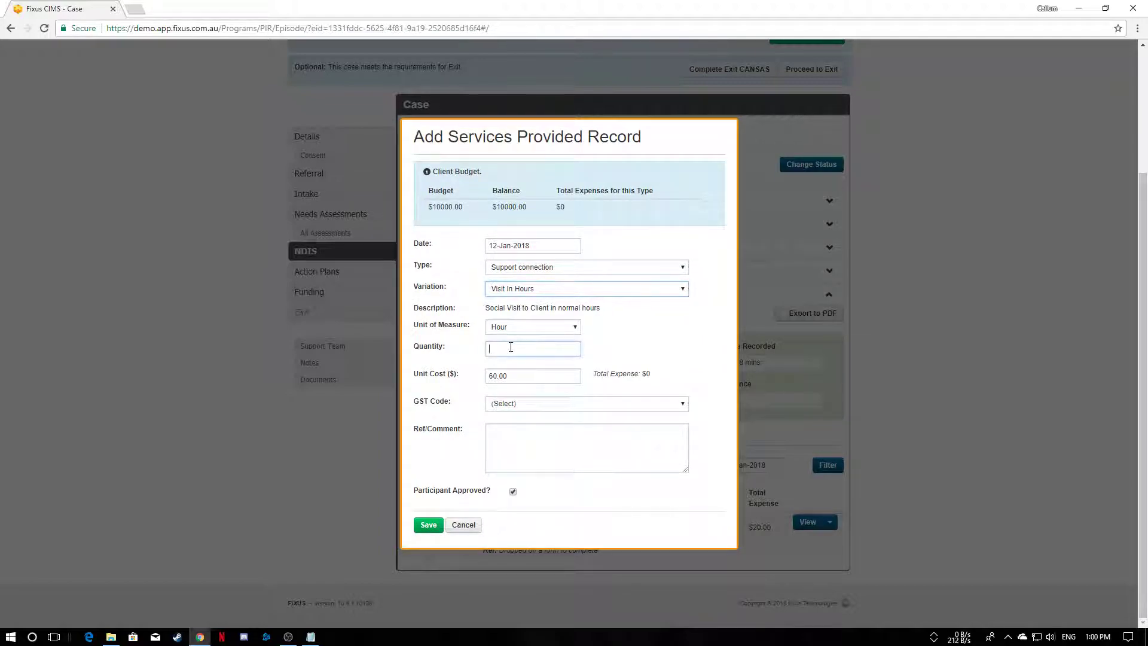
{"action": "type", "text": "2"}
{"action": "left_click", "coordinate": [525, 406]}
{"action": "left_click", "coordinate": [518, 425]}
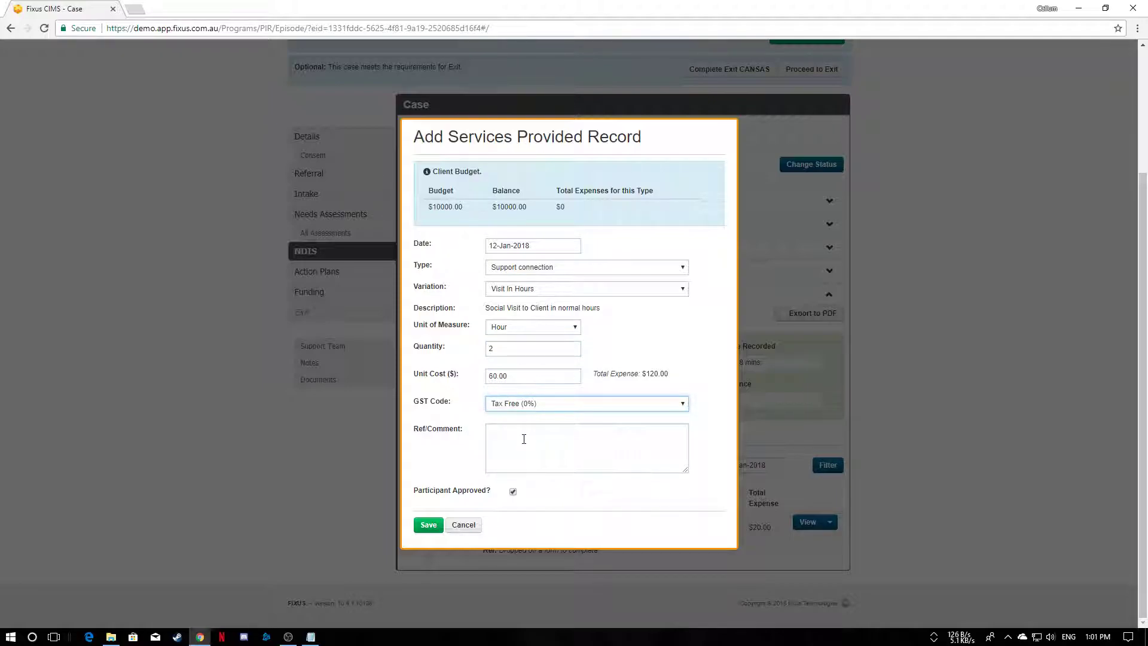
Step: Add the comment "Lengthy meeting to review household duties." and save the services provided record
{"action": "left_click", "coordinate": [524, 439]}
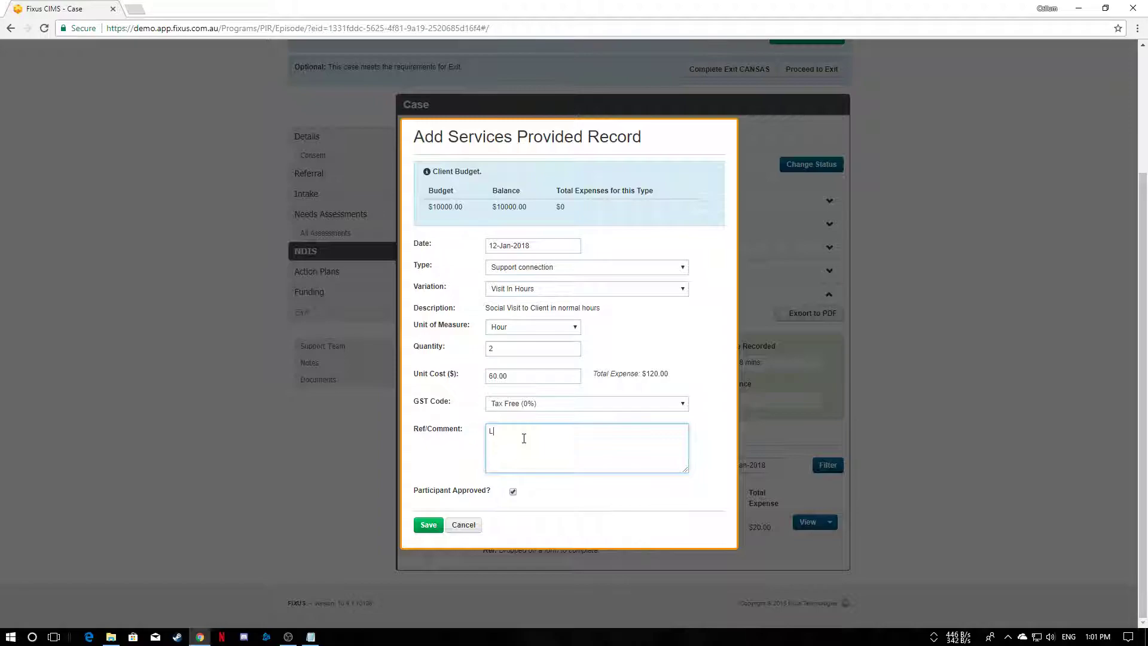
{"action": "type", "text": "Lengthy meeting to review household duties."}
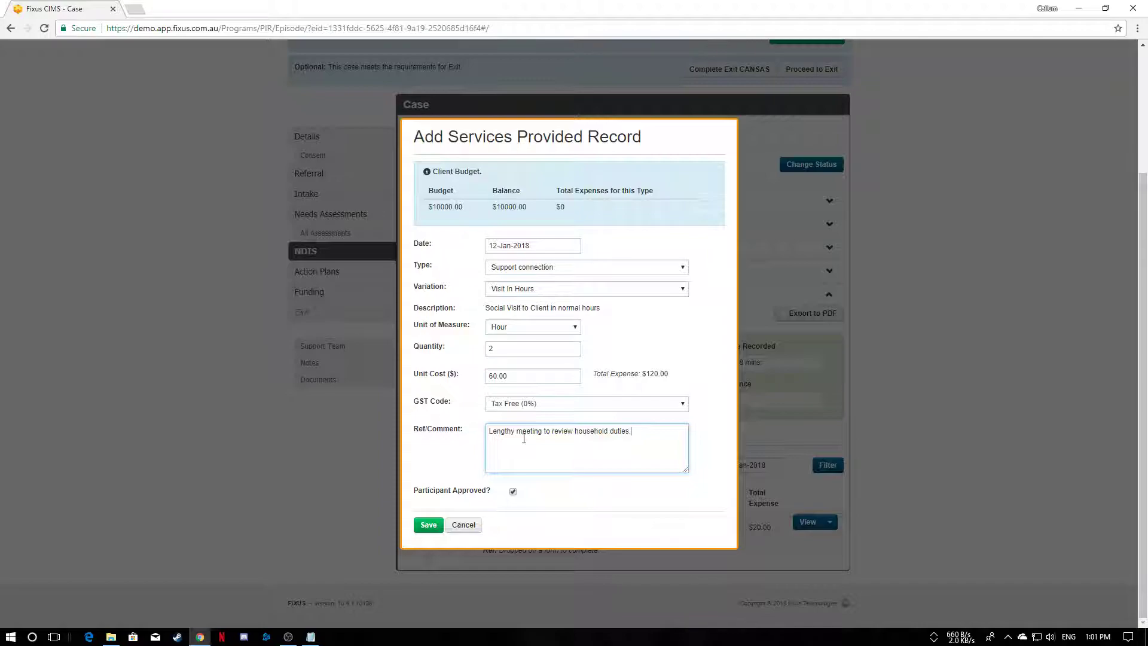
{"action": "left_click", "coordinate": [429, 525]}
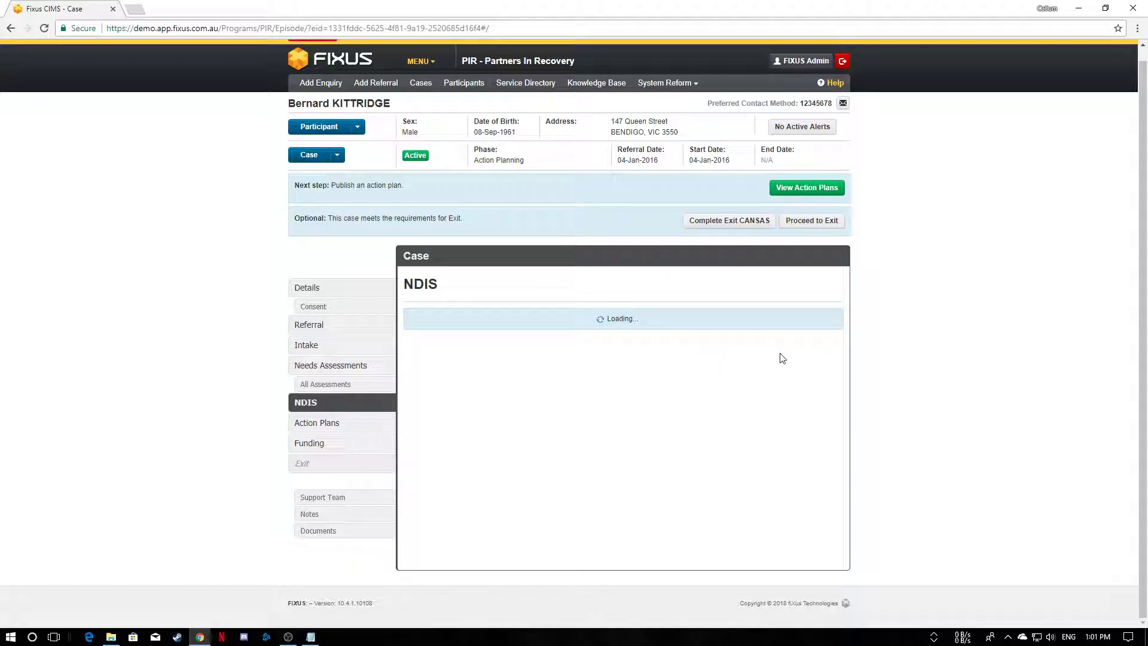
Step: Review the updated services list, then view the case note about the service with reference "Dropped off a form to complete."
{"action": "scroll", "coordinate": [859, 438], "scroll_direction": "down", "scroll_amount": 1}
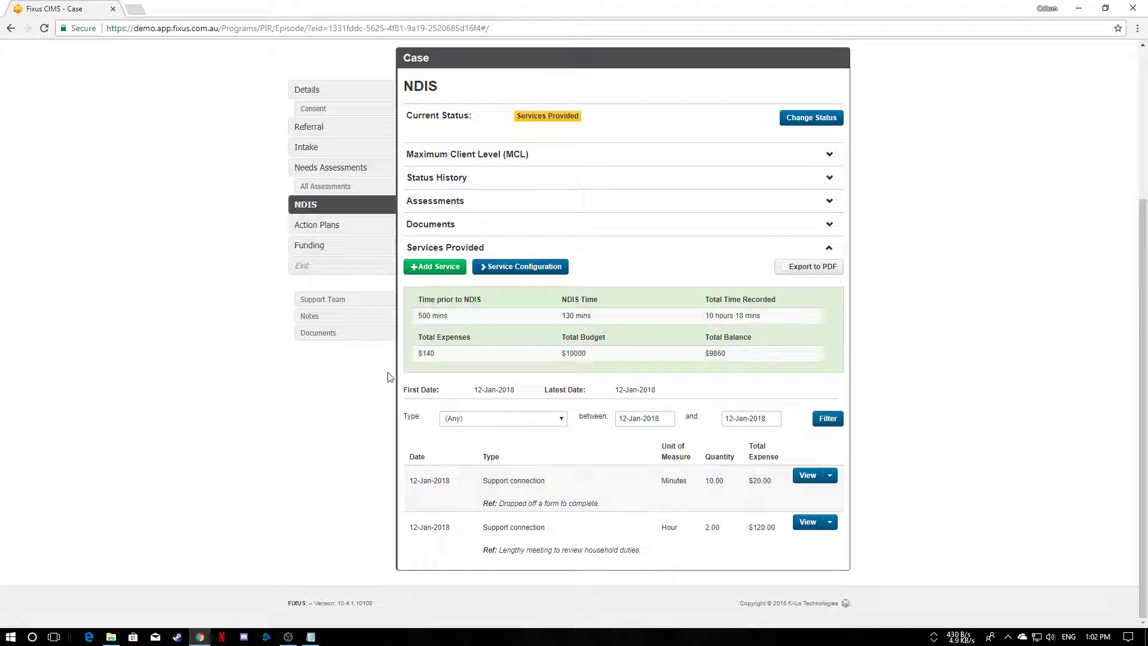
{"action": "left_click", "coordinate": [311, 322]}
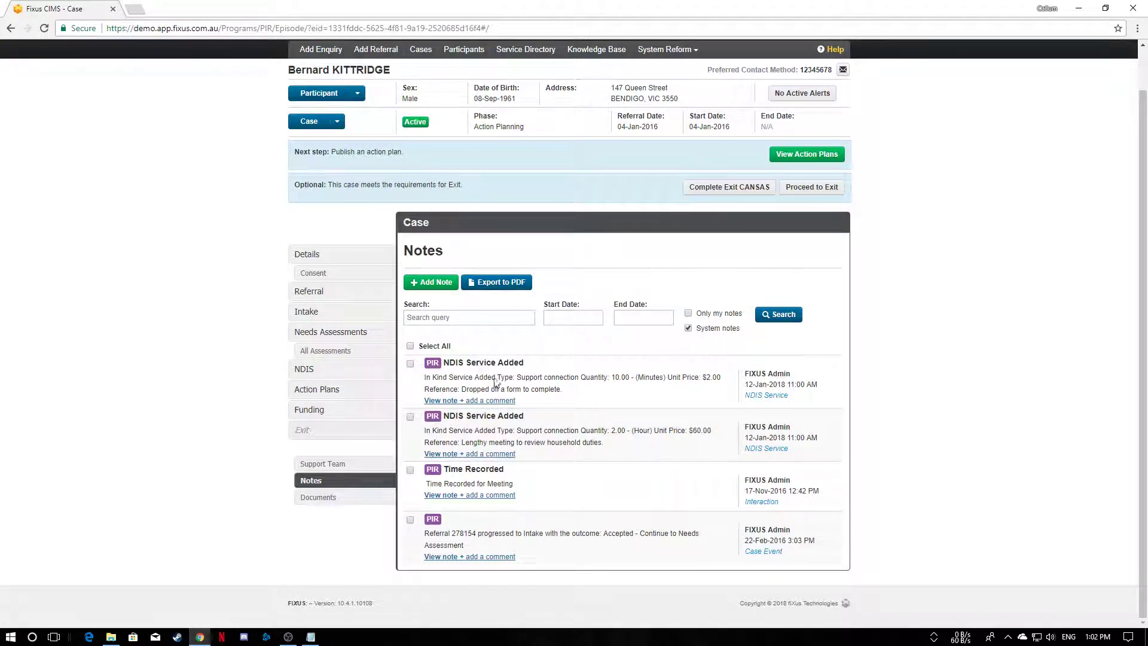
{"action": "left_click", "coordinate": [459, 402]}
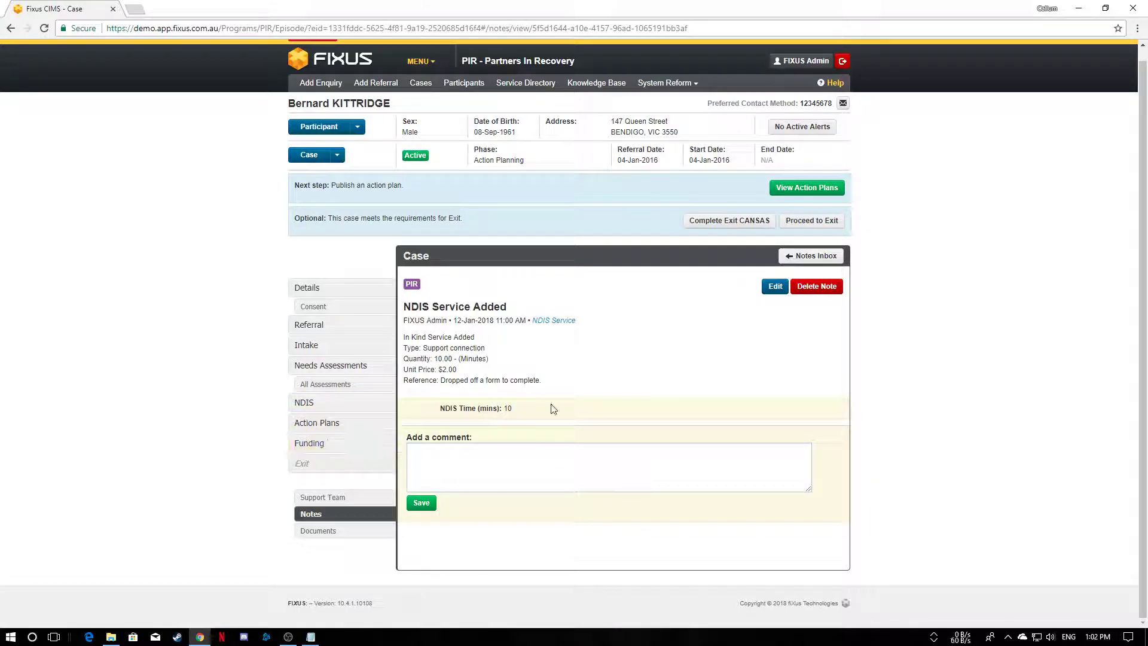
Step: Return to the NDIS record and check the extra actions offered for the 10-minute Support connection service
{"action": "left_click", "coordinate": [304, 402]}
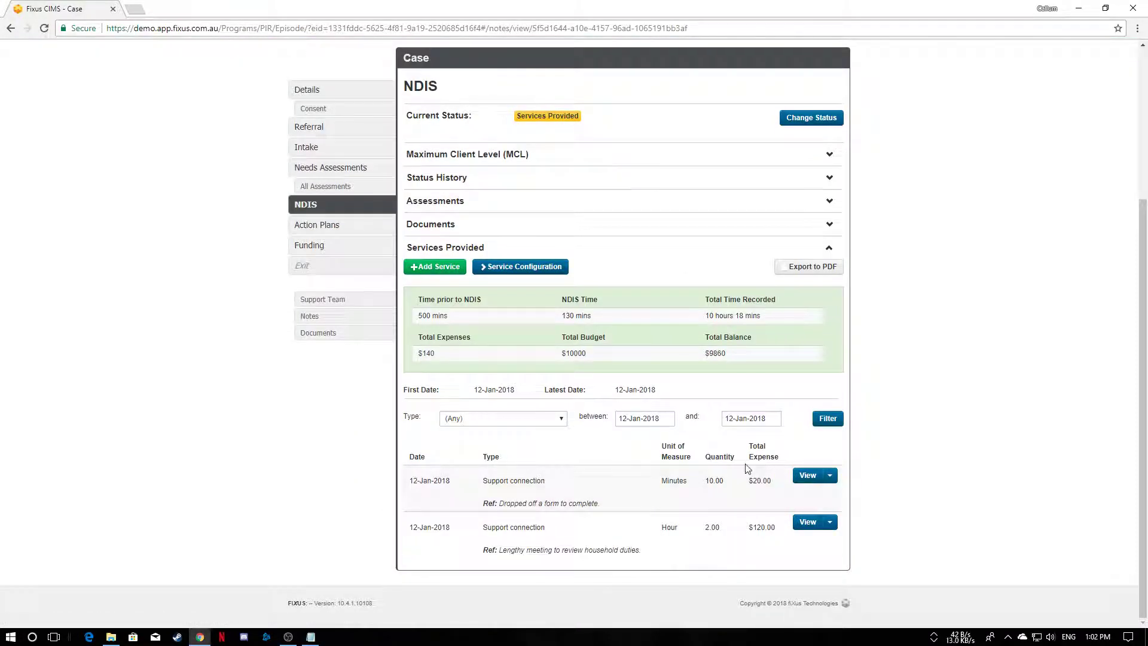
{"action": "left_click", "coordinate": [831, 477]}
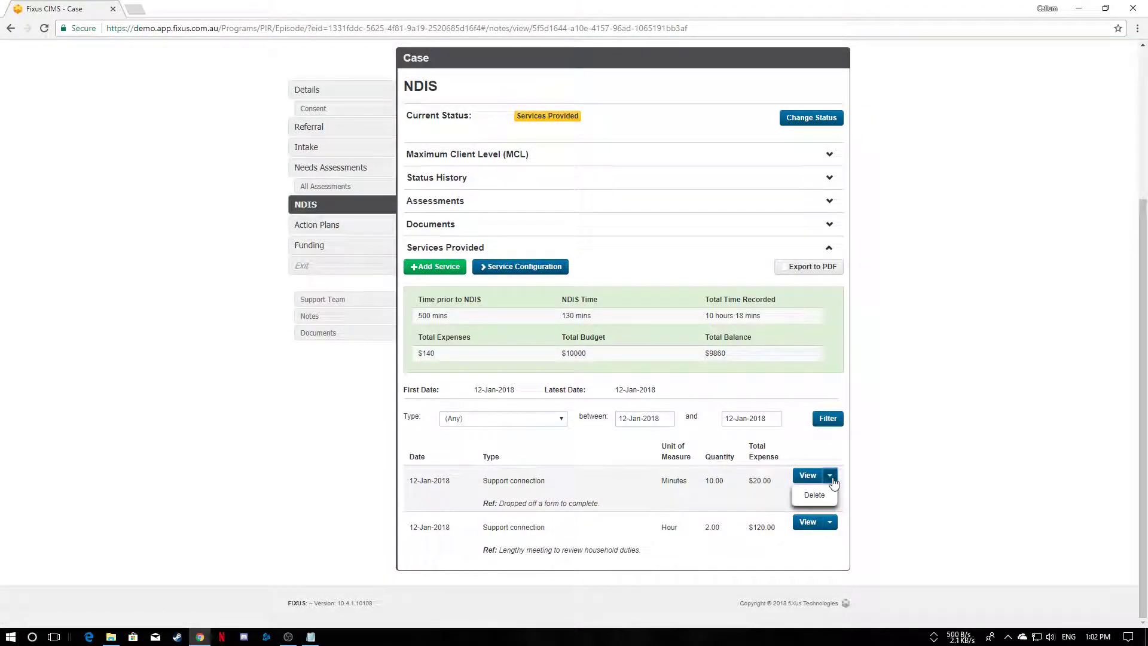
{"action": "left_click", "coordinate": [828, 476]}
{"action": "left_click", "coordinate": [830, 478]}
{"action": "left_click", "coordinate": [832, 477]}
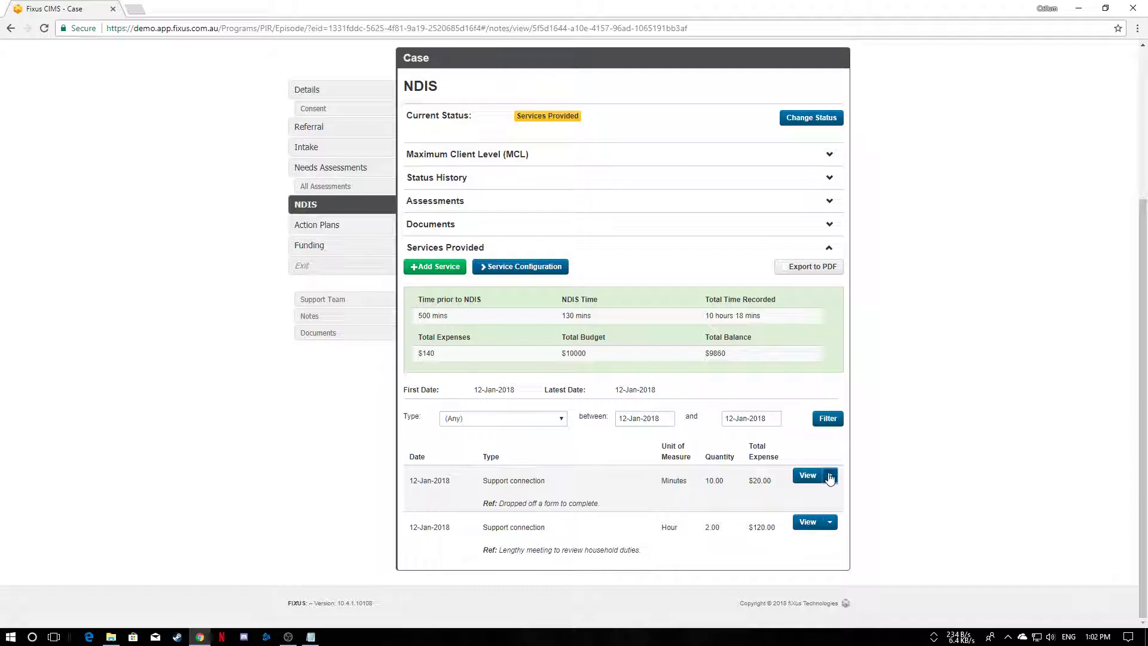